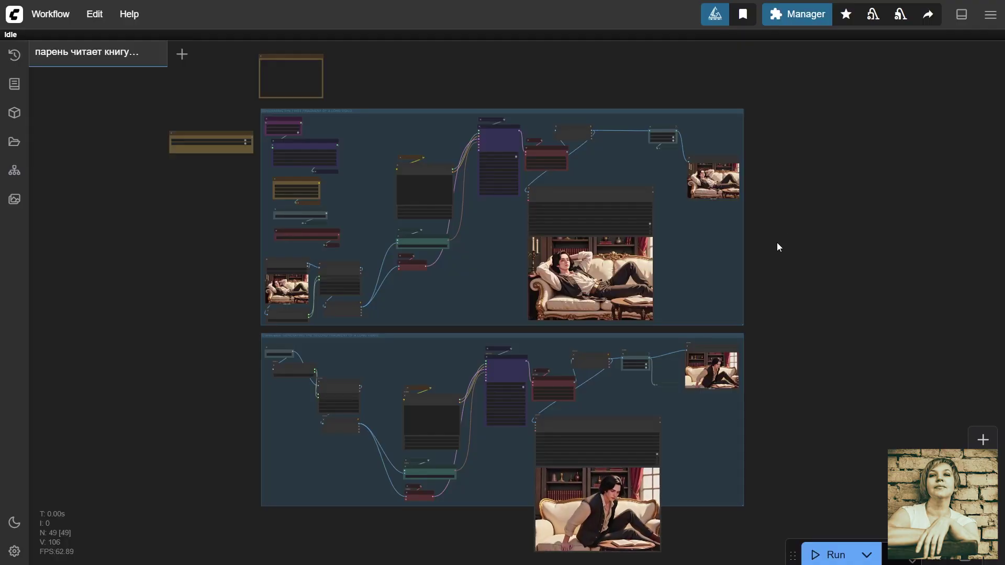
Step: Scroll through the example videos in the lllyasviel/FramePack README
{"action": "mouse_move", "coordinate": [778, 247]}
{"action": "left_mouse_down"}
{"action": "mouse_move", "coordinate": [783, 219]}
{"action": "mouse_move", "coordinate": [778, 254]}
{"action": "left_mouse_up"}
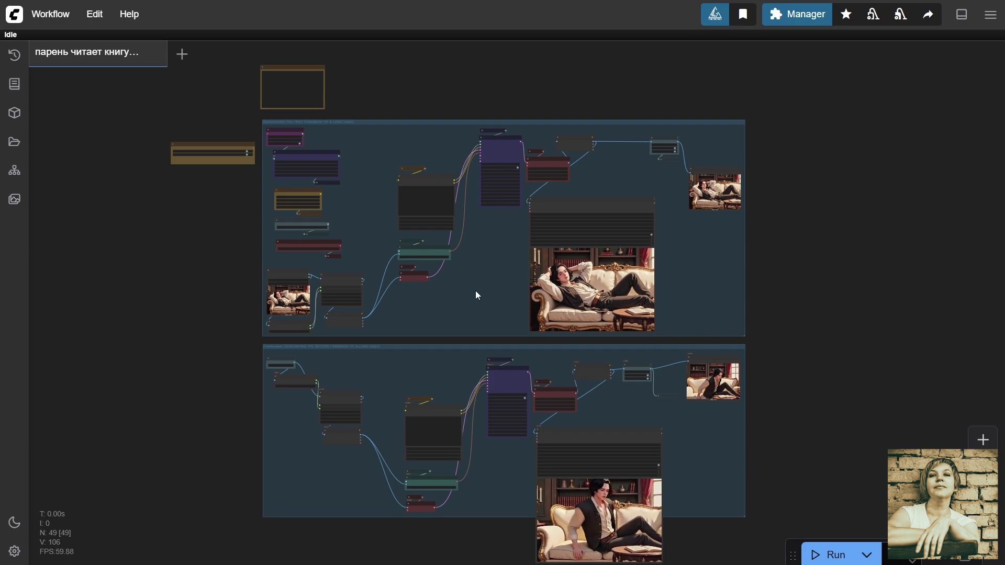
{"action": "scroll", "coordinate": [580, 264], "scroll_direction": "up", "scroll_amount": 3}
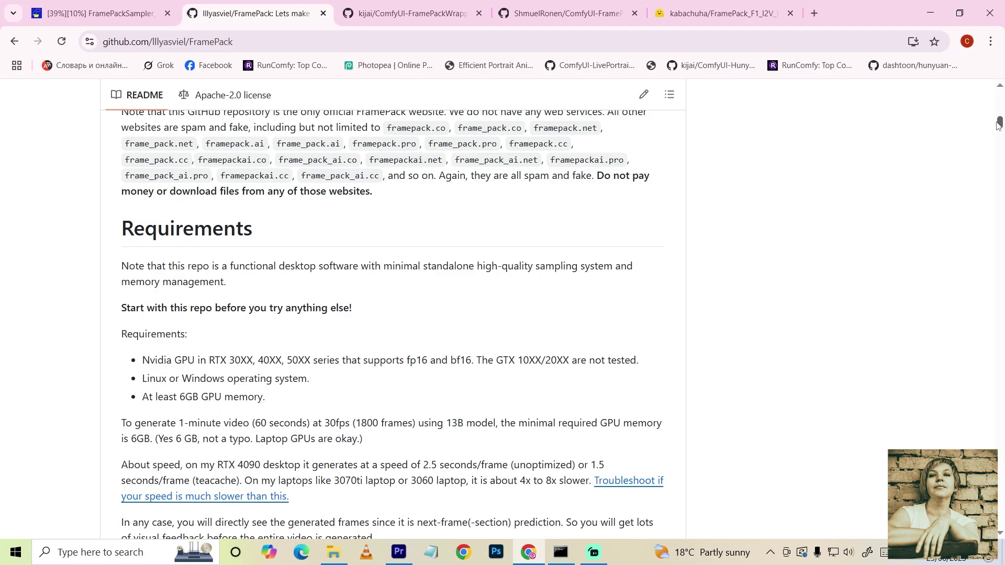
{"action": "scroll", "coordinate": [999, 124], "scroll_direction": "down", "scroll_amount": 20}
{"action": "scroll", "coordinate": [617, 302], "scroll_direction": "down", "scroll_amount": 20}
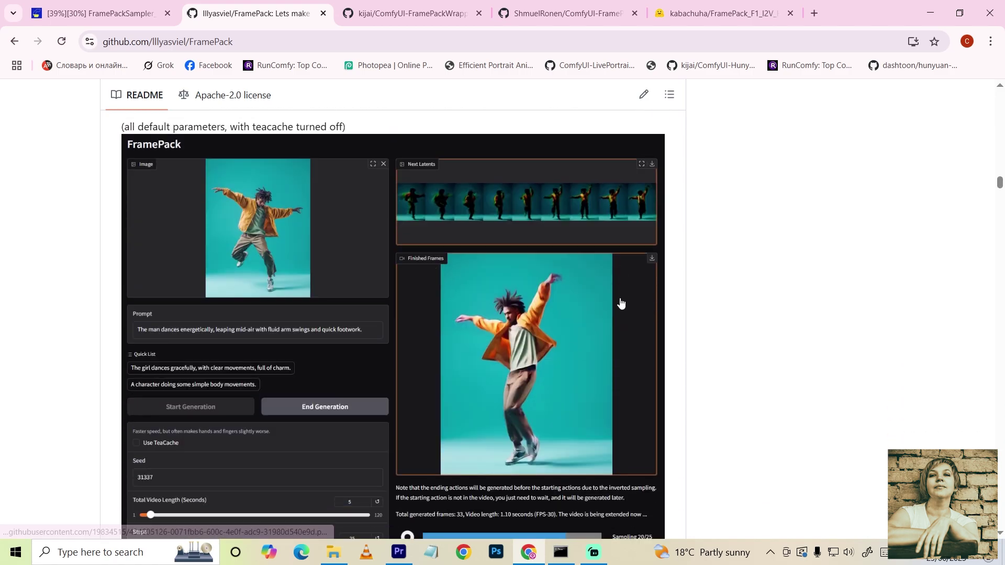
{"action": "scroll", "coordinate": [636, 307], "scroll_direction": "down", "scroll_amount": 20}
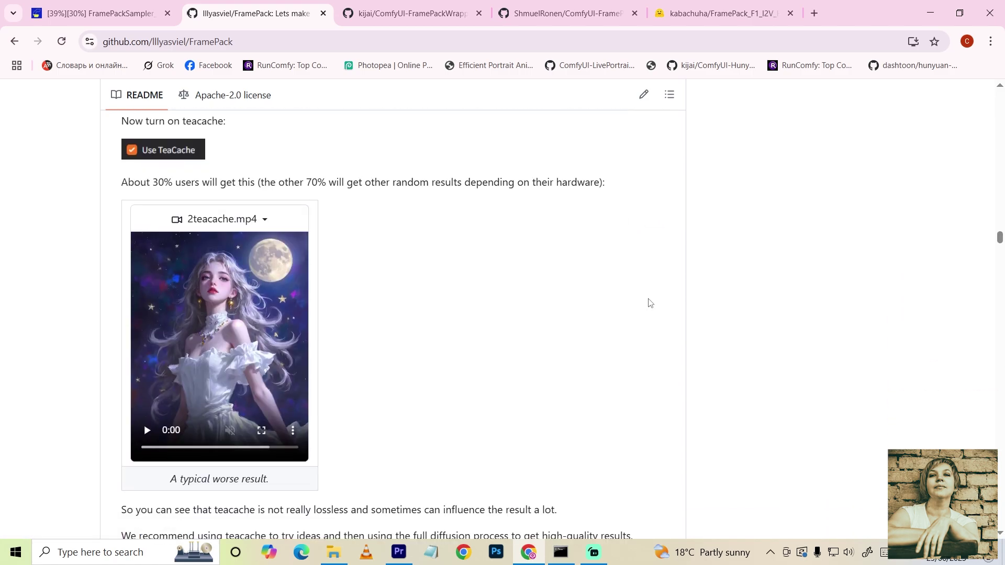
{"action": "scroll", "coordinate": [679, 311], "scroll_direction": "up", "scroll_amount": 2}
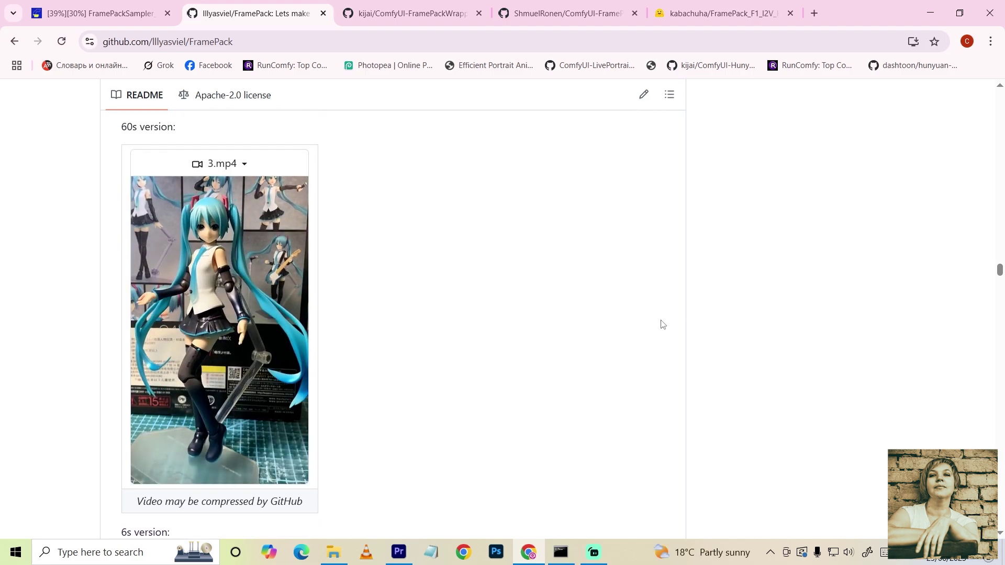
{"action": "scroll", "coordinate": [662, 323], "scroll_direction": "down", "scroll_amount": 10}
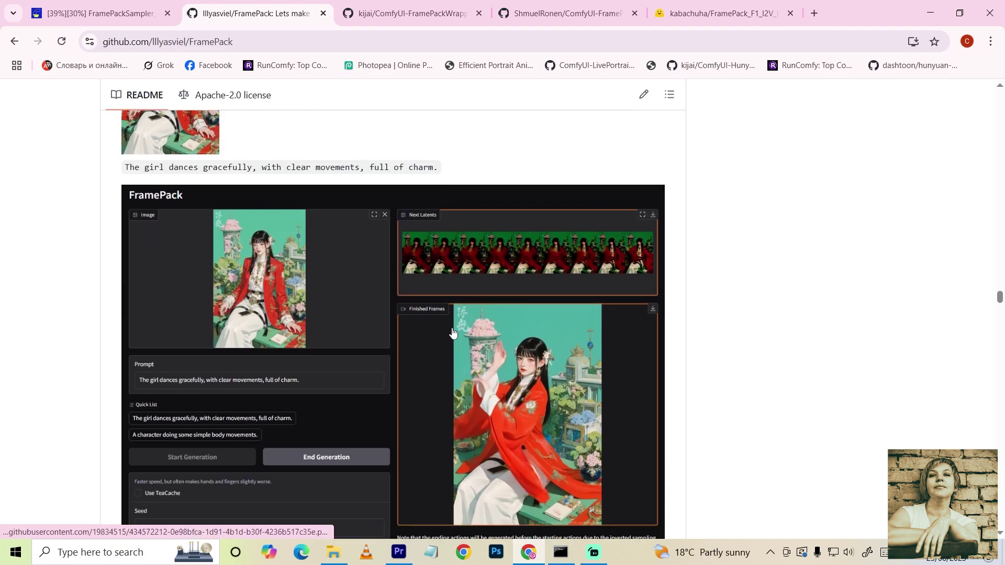
{"action": "scroll", "coordinate": [453, 333], "scroll_direction": "down", "scroll_amount": 10}
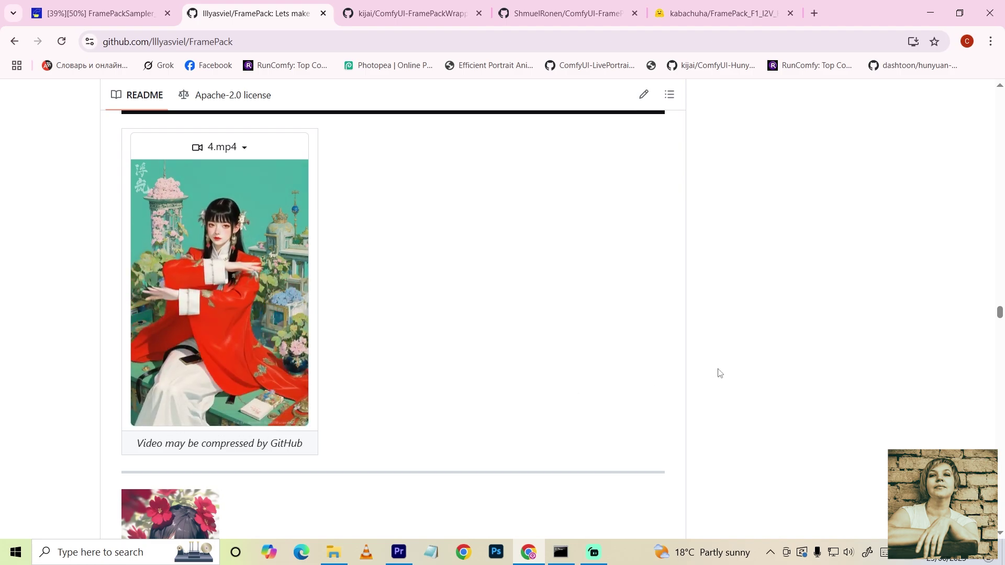
{"action": "scroll", "coordinate": [720, 373], "scroll_direction": "down", "scroll_amount": 10}
{"action": "scroll", "coordinate": [724, 372], "scroll_direction": "up", "scroll_amount": 1}
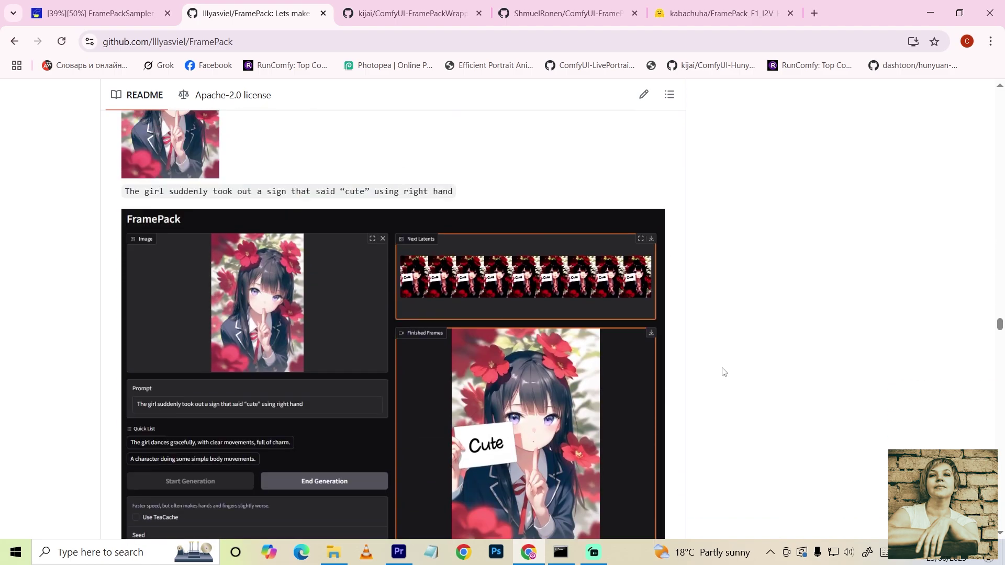
{"action": "scroll", "coordinate": [724, 372], "scroll_direction": "down", "scroll_amount": 10}
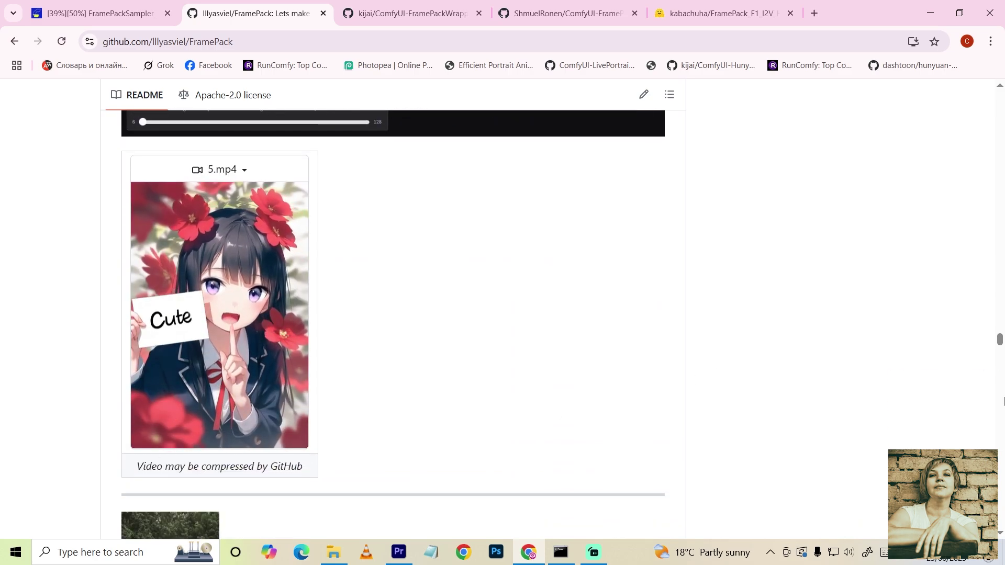
{"action": "scroll", "coordinate": [1004, 402], "scroll_direction": "down", "scroll_amount": 8}
{"action": "scroll", "coordinate": [1004, 403], "scroll_direction": "down", "scroll_amount": 14}
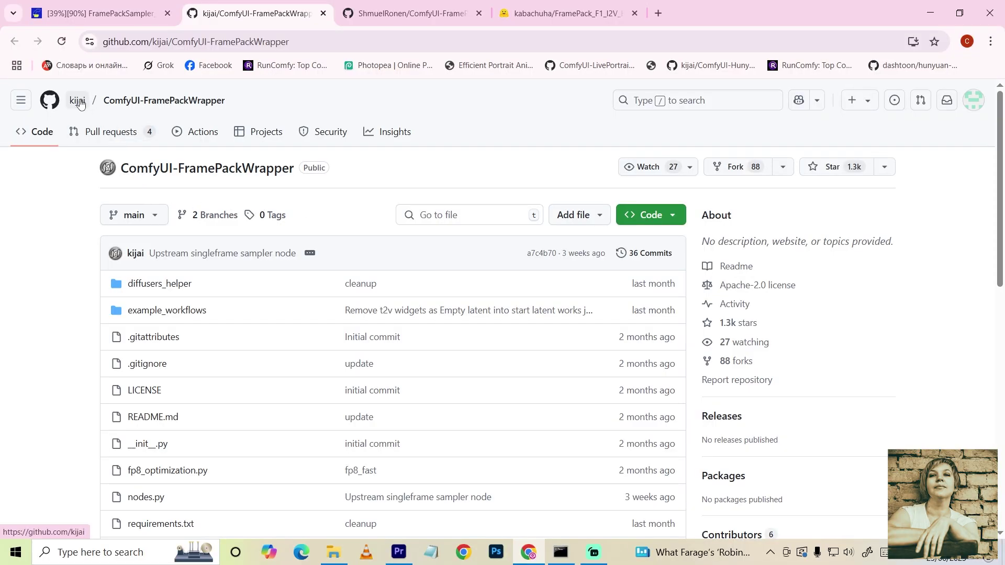
Step: Recheck the model download links in the ComfyUI-FramePackWrapper README
{"action": "mouse_move", "coordinate": [80, 103]}
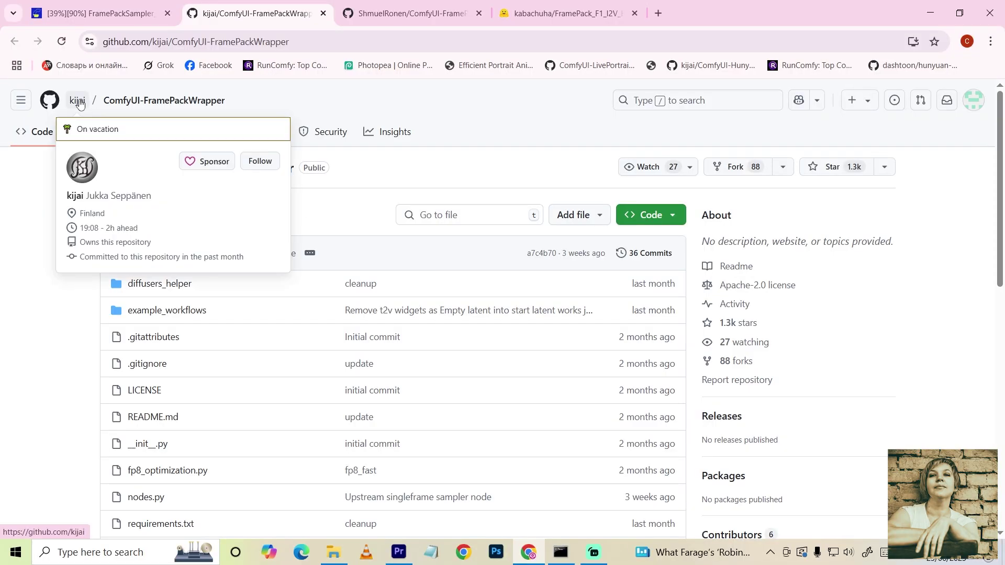
{"action": "scroll", "coordinate": [253, 292], "scroll_direction": "down", "scroll_amount": 8}
{"action": "scroll", "coordinate": [267, 303], "scroll_direction": "down", "scroll_amount": 2}
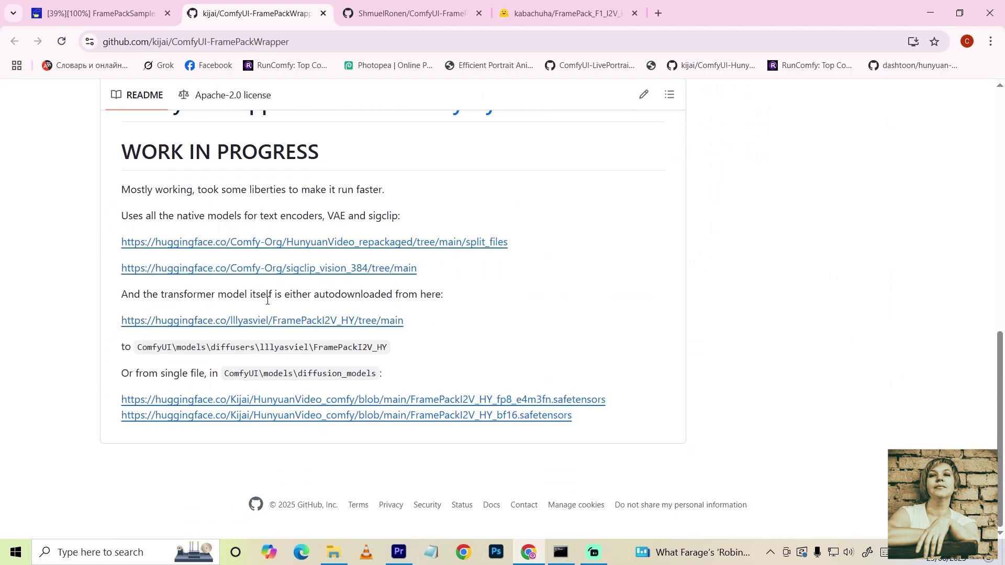
{"action": "scroll", "coordinate": [267, 300], "scroll_direction": "up", "scroll_amount": 10}
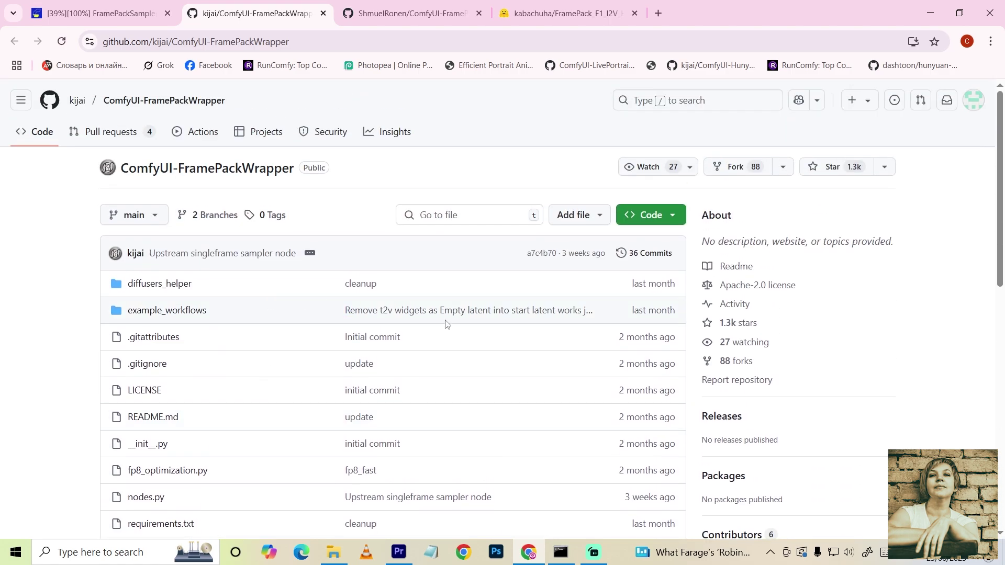
Step: Reopen the FramePack repository, review its examples including the 5.mp4 video, then close it
{"action": "key", "text": "ctrl+shift+t"}
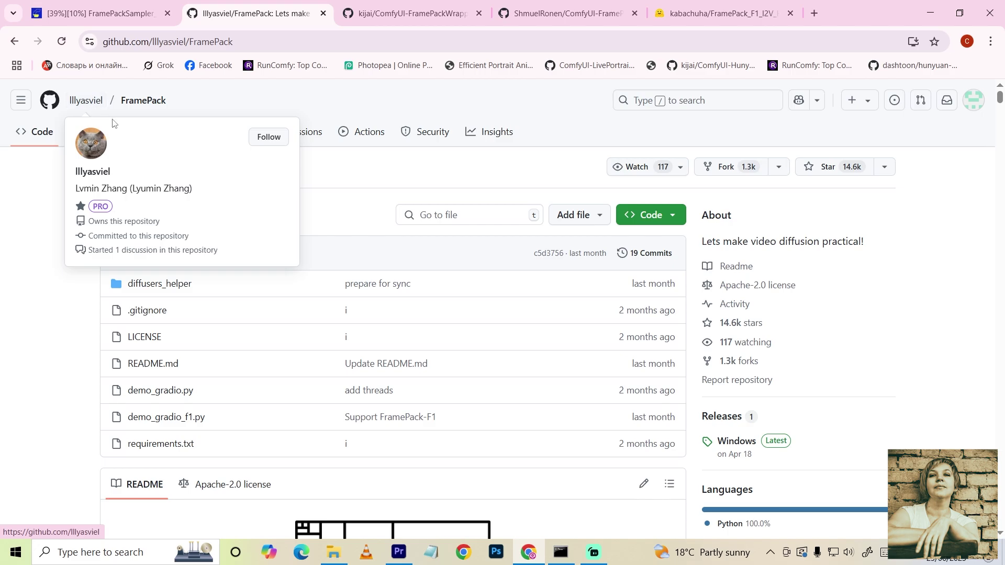
{"action": "scroll", "coordinate": [620, 301], "scroll_direction": "down", "scroll_amount": 20}
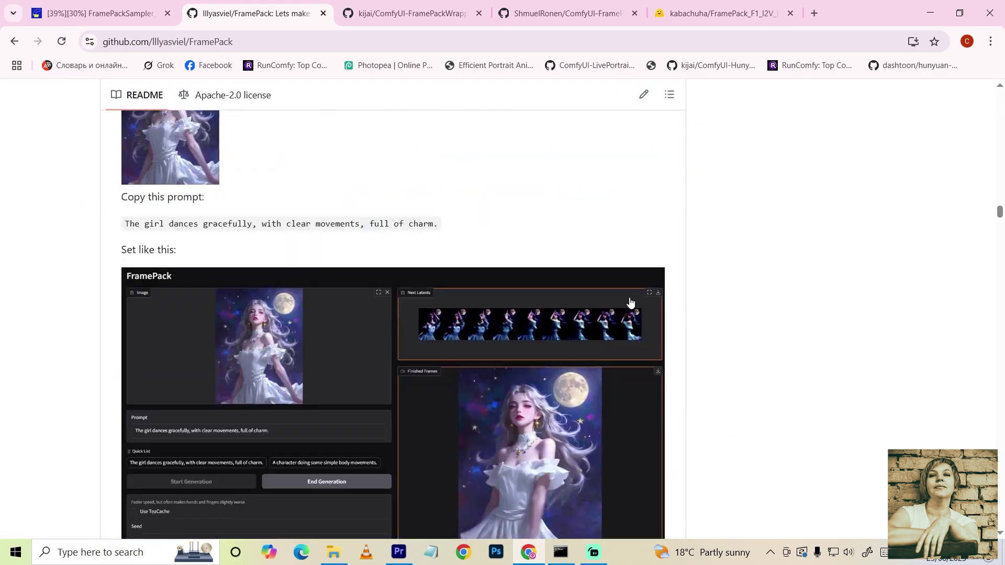
{"action": "scroll", "coordinate": [671, 310], "scroll_direction": "down", "scroll_amount": 15}
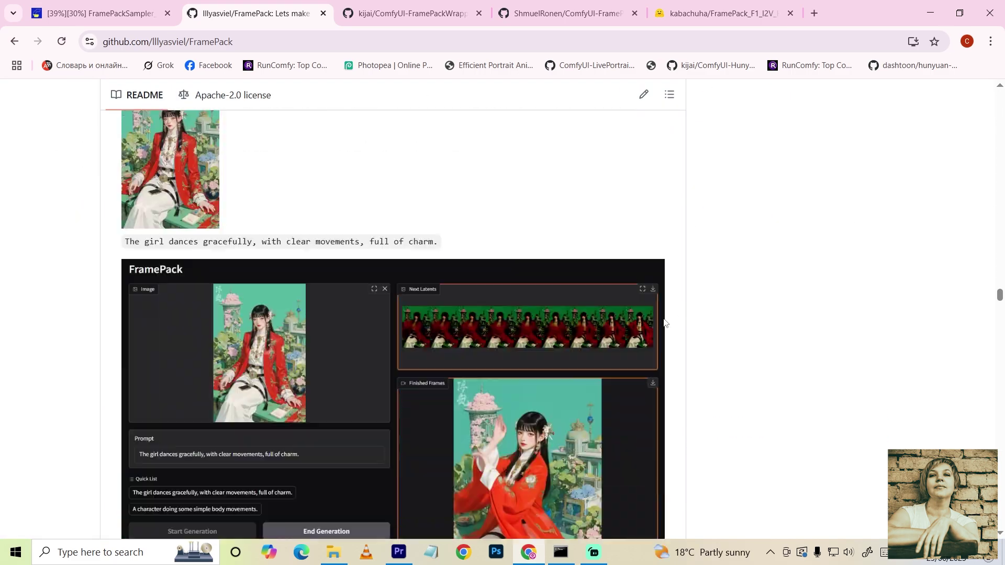
{"action": "scroll", "coordinate": [666, 324], "scroll_direction": "down", "scroll_amount": 10}
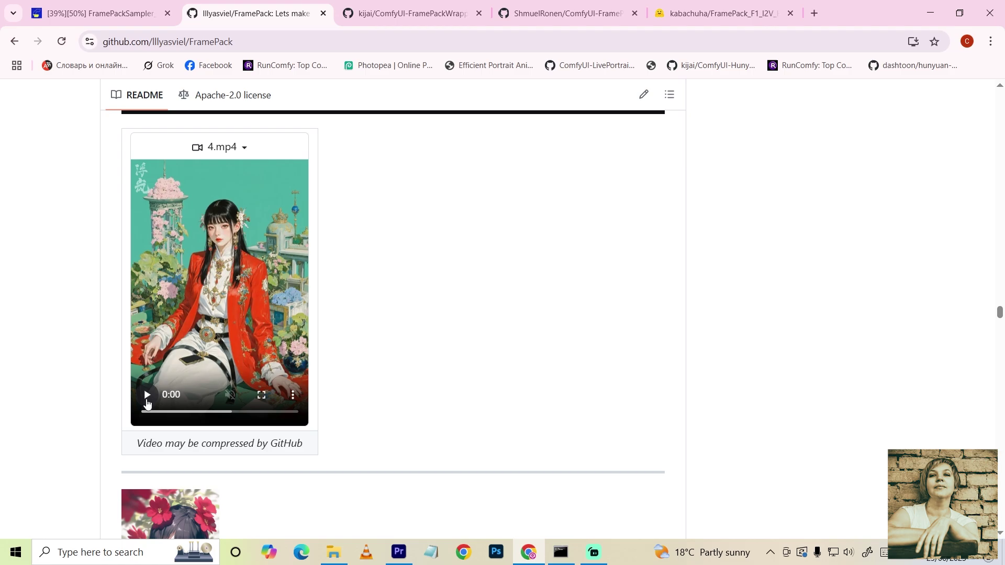
{"action": "scroll", "coordinate": [690, 377], "scroll_direction": "down", "scroll_amount": 10}
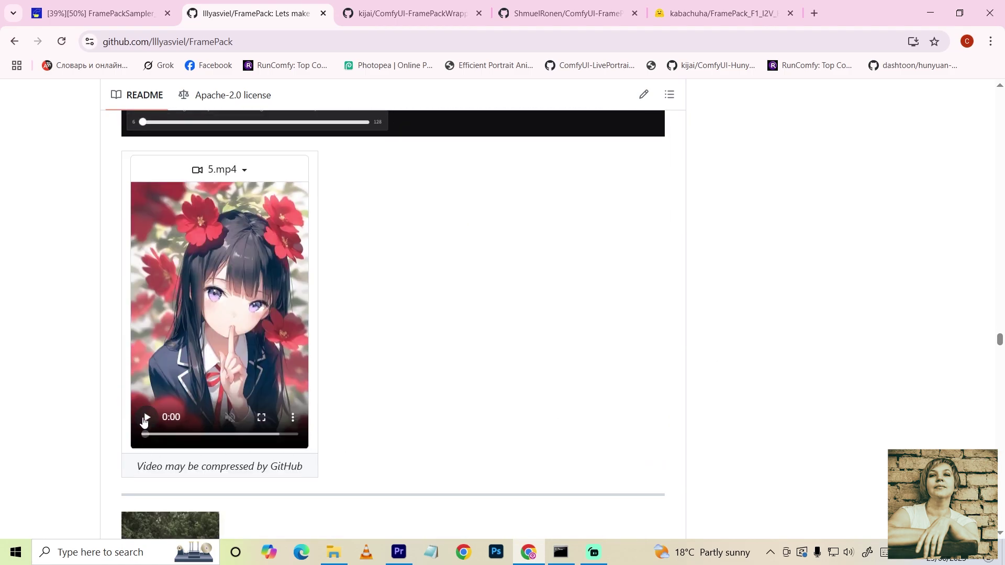
{"action": "left_click", "coordinate": [146, 417]}
{"action": "scroll", "coordinate": [725, 465], "scroll_direction": "down", "scroll_amount": 15}
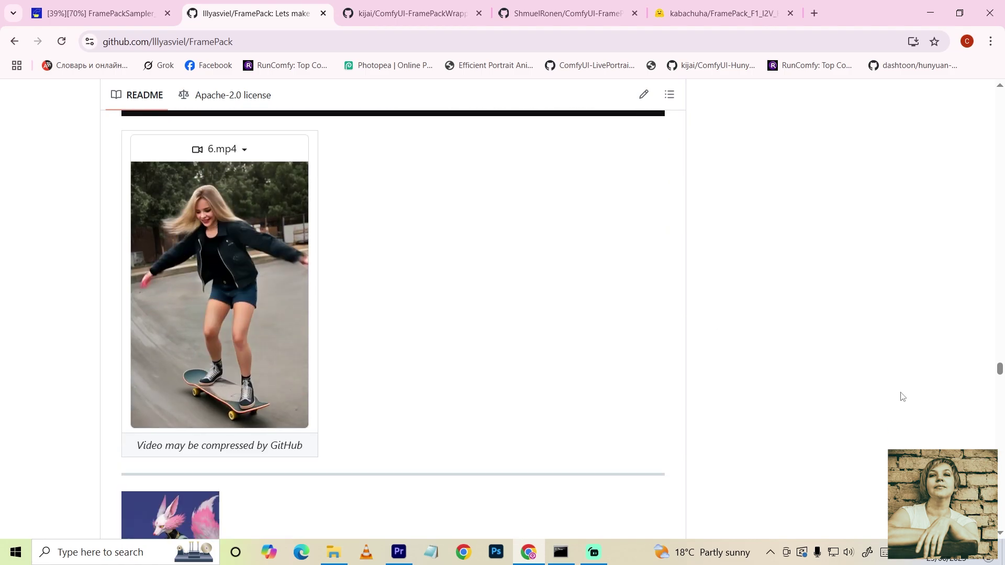
{"action": "scroll", "coordinate": [937, 401], "scroll_direction": "down", "scroll_amount": 4}
{"action": "key", "text": "Home"}
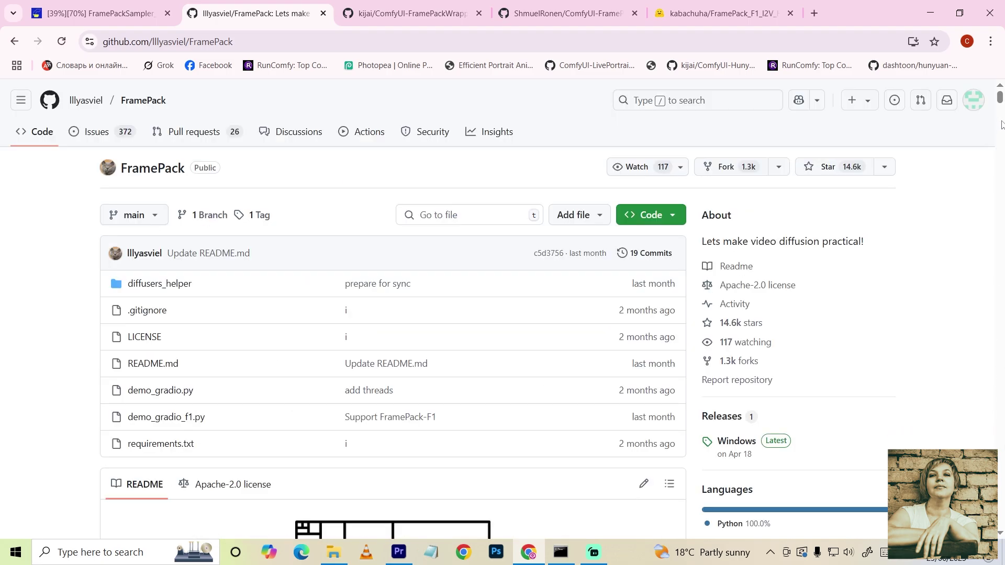
{"action": "key", "text": "ctrl+w"}
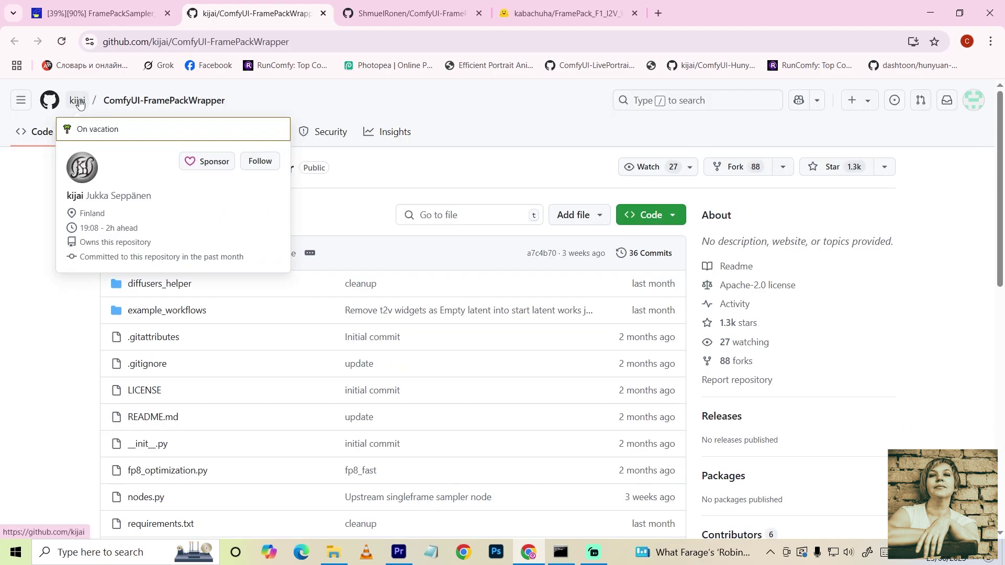
Step: Switch to the ComfyUI-FramePackWrapper_Plus repository page
{"action": "scroll", "coordinate": [266, 303], "scroll_direction": "down", "scroll_amount": 12}
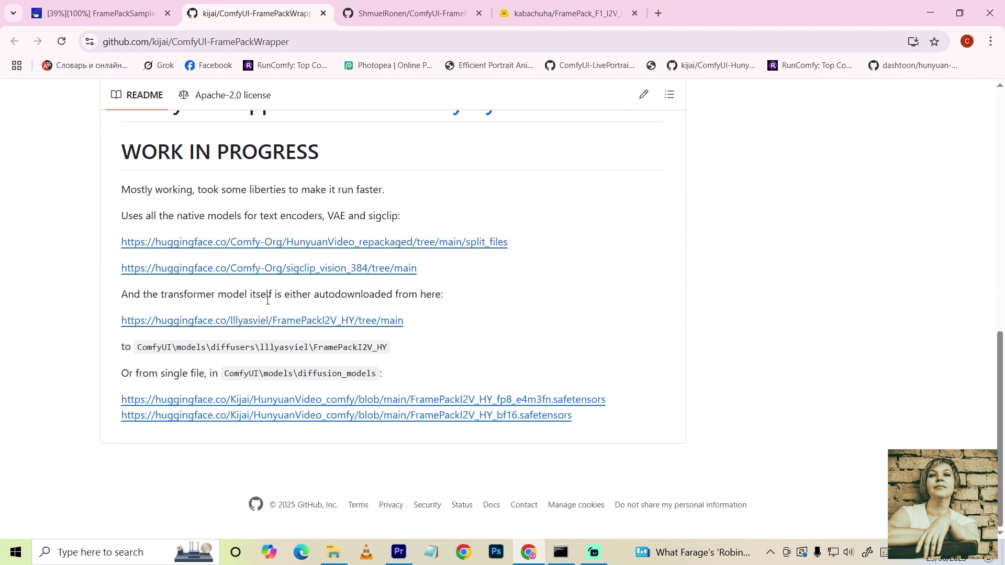
{"action": "scroll", "coordinate": [267, 301], "scroll_direction": "up", "scroll_amount": 12}
{"action": "key", "text": "ctrl+Tab"}
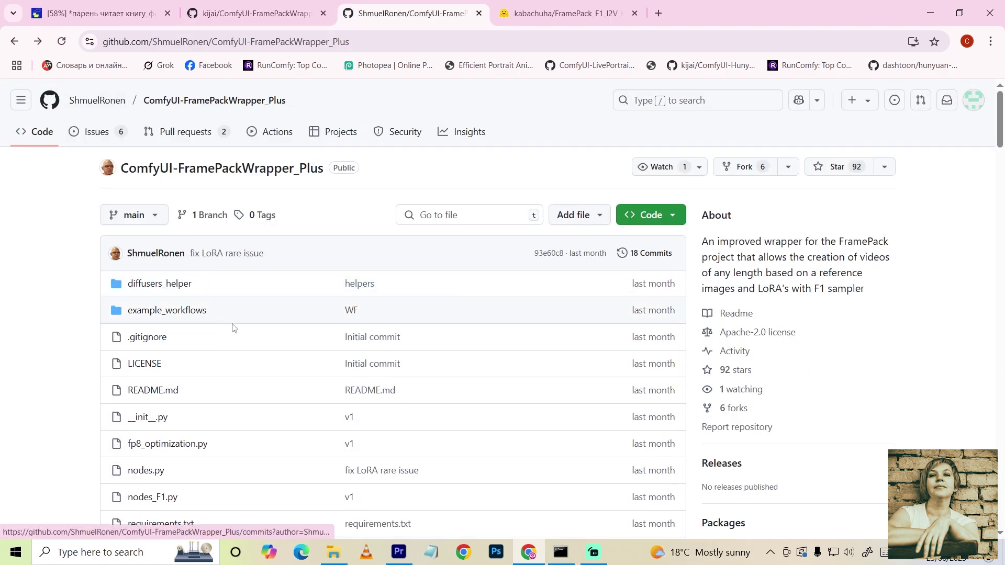
Step: Download the raw framepack_F1_example.json file from the example_workflows folder
{"action": "scroll", "coordinate": [241, 341], "scroll_direction": "down", "scroll_amount": 8}
{"action": "scroll", "coordinate": [241, 340], "scroll_direction": "down", "scroll_amount": 15}
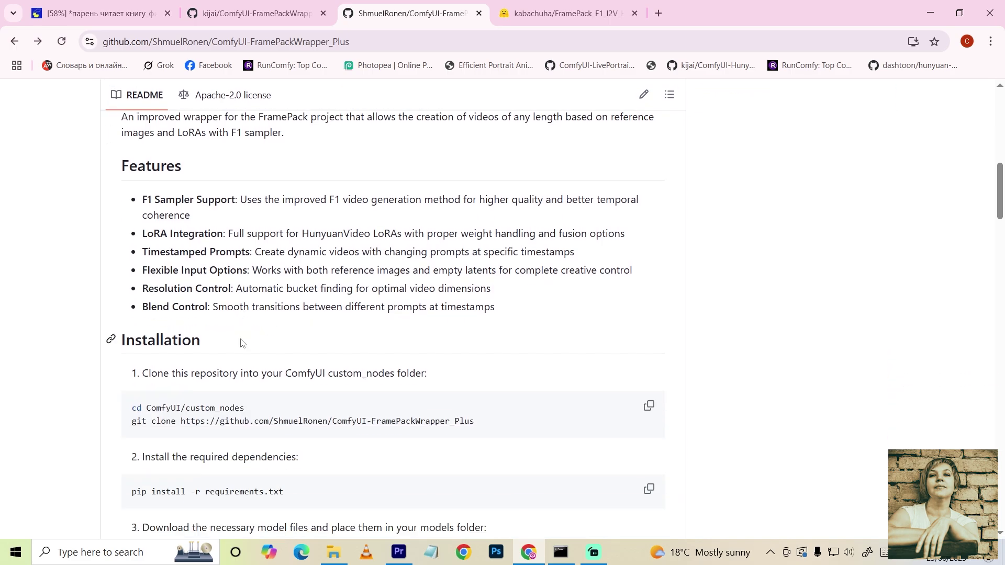
{"action": "scroll", "coordinate": [240, 338], "scroll_direction": "down", "scroll_amount": 2}
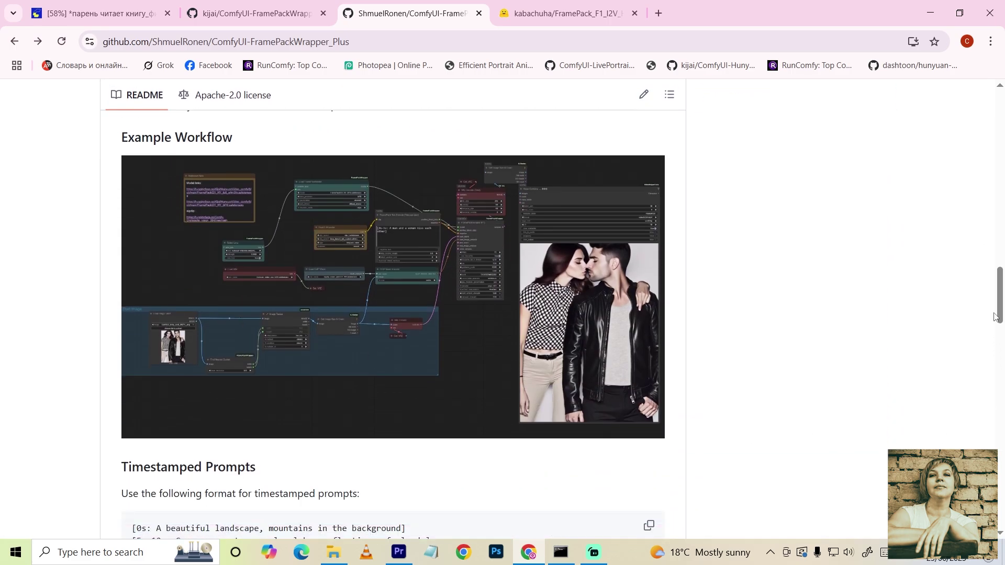
{"action": "left_click_drag", "start_coordinate": [995, 317], "coordinate": [997, 90]}
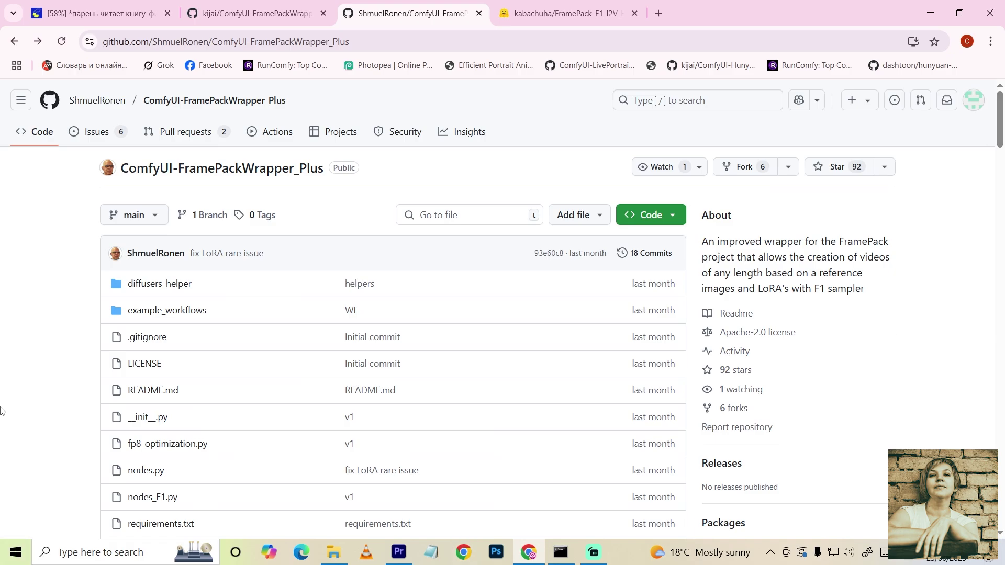
{"action": "left_click", "coordinate": [147, 311]}
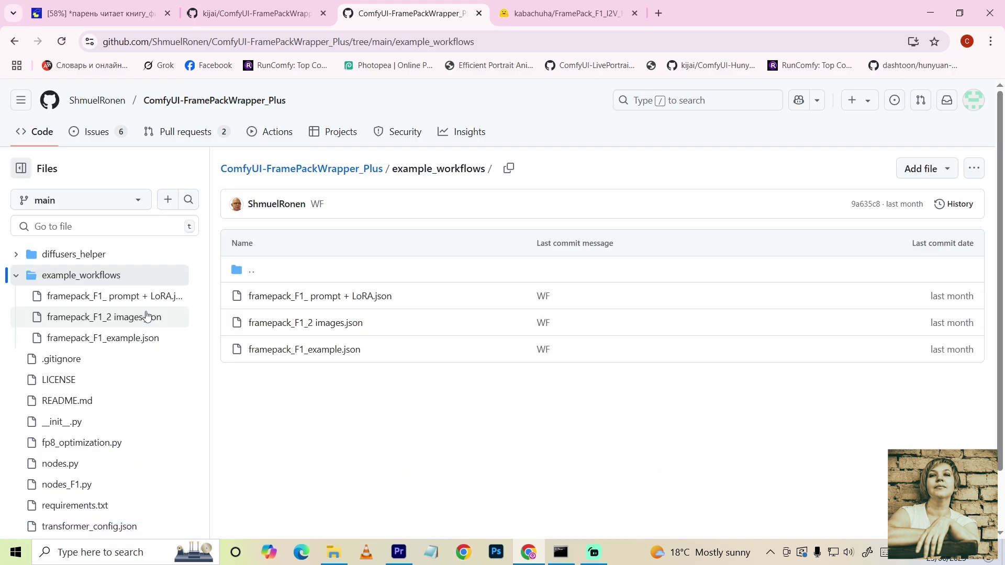
{"action": "left_click", "coordinate": [313, 350]}
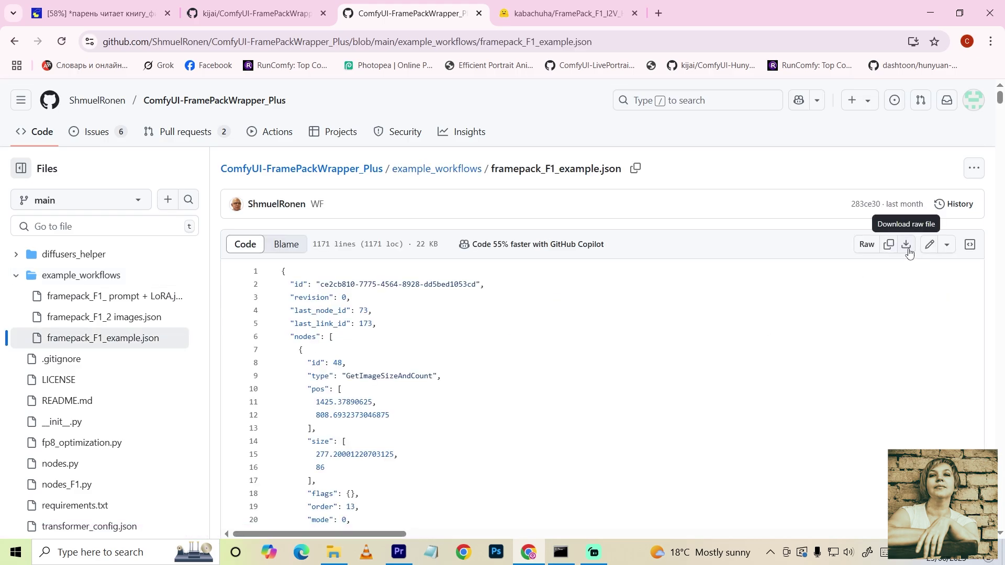
{"action": "left_click", "coordinate": [906, 244]}
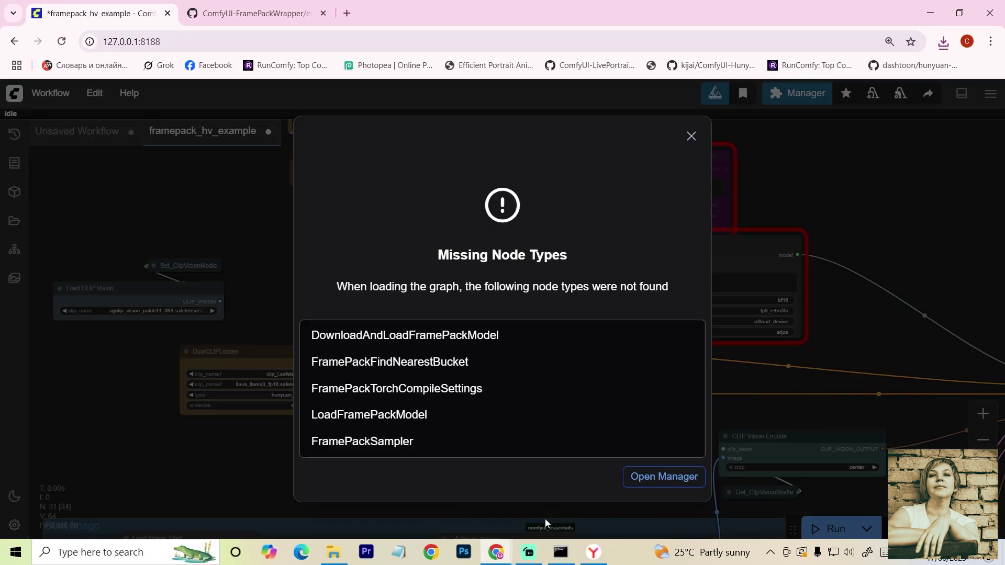
Step: Dismiss the missing-nodes warning and install all missing FramePackWrapper_Plus nodes via the Manager
{"action": "left_click", "coordinate": [546, 524]}
{"action": "scroll", "coordinate": [567, 341], "scroll_direction": "down", "scroll_amount": 5}
{"action": "scroll", "coordinate": [561, 438], "scroll_direction": "up", "scroll_amount": 2}
{"action": "left_click", "coordinate": [801, 93]}
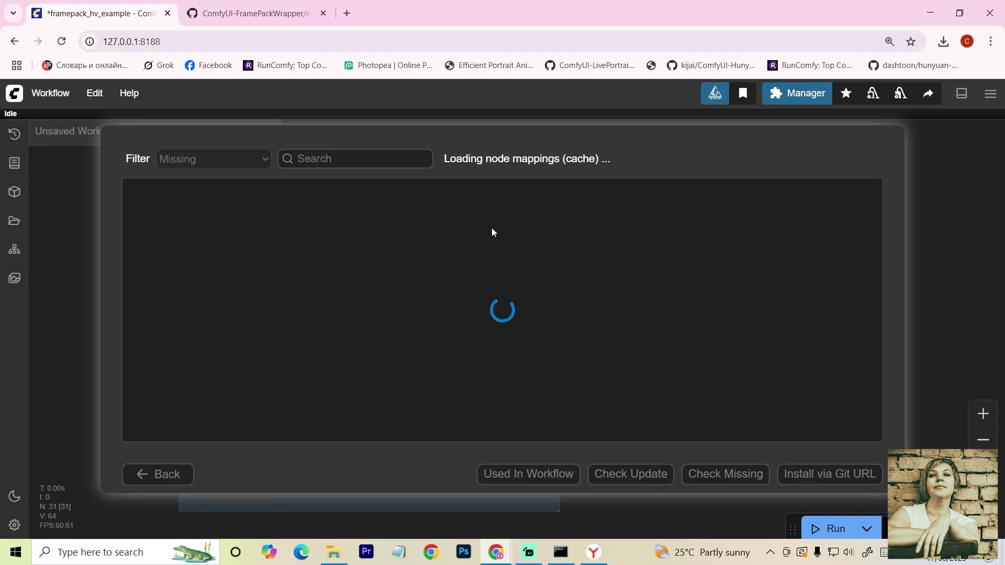
{"action": "left_click", "coordinate": [135, 193]}
{"action": "left_click", "coordinate": [277, 443]}
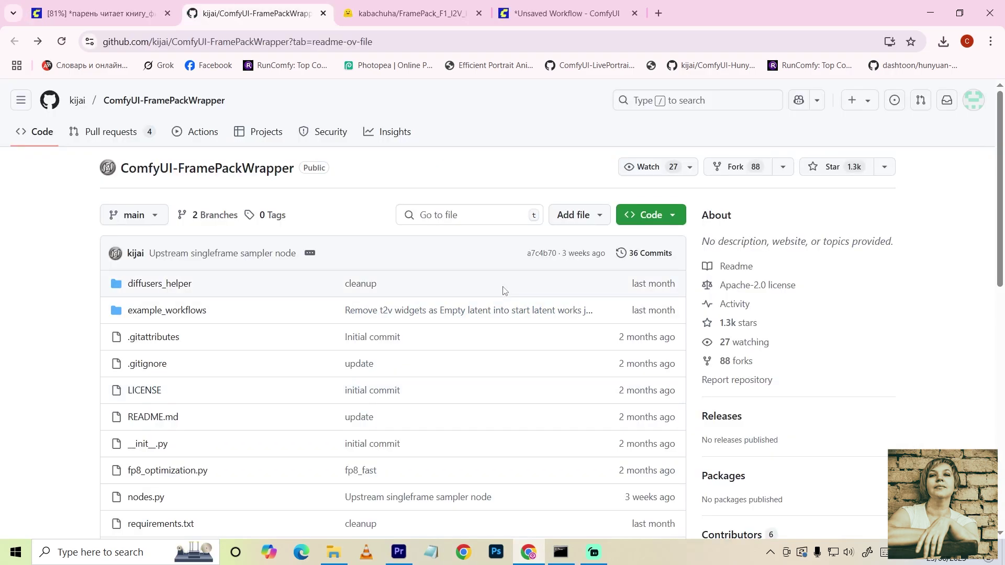
Step: Open the README's first Hugging Face link, HunyuanVideo_repackaged, in a new tab
{"action": "scroll", "coordinate": [510, 292], "scroll_direction": "down", "scroll_amount": 9}
{"action": "scroll", "coordinate": [511, 291], "scroll_direction": "down", "scroll_amount": 2}
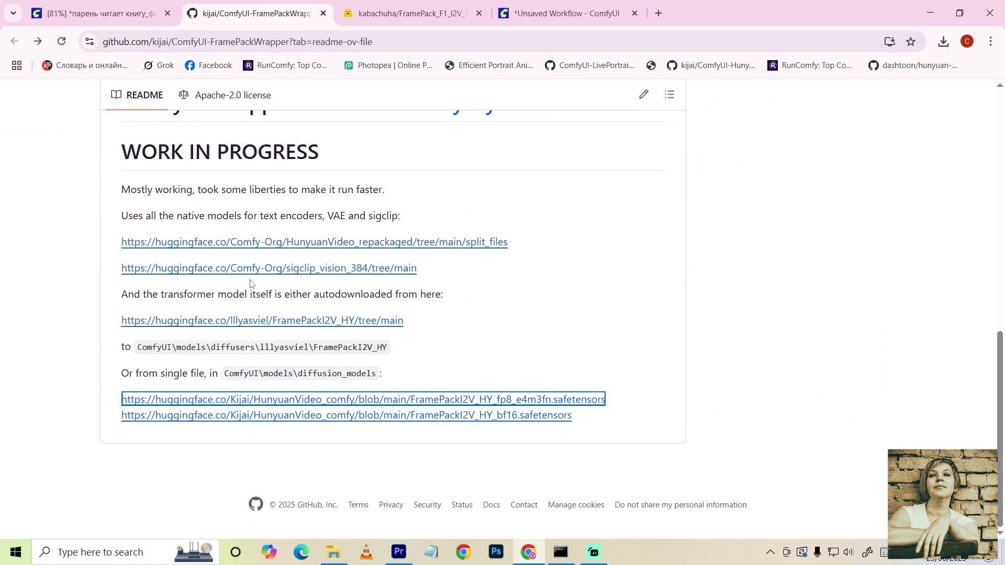
{"action": "left_click_drag", "start_coordinate": [114, 217], "coordinate": [393, 215]}
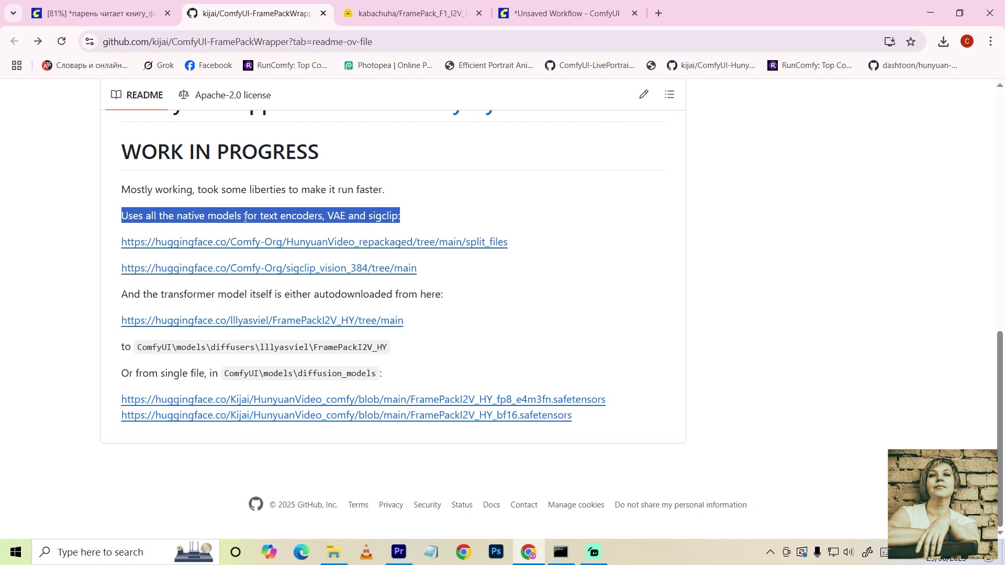
{"action": "right_click", "coordinate": [290, 250]}
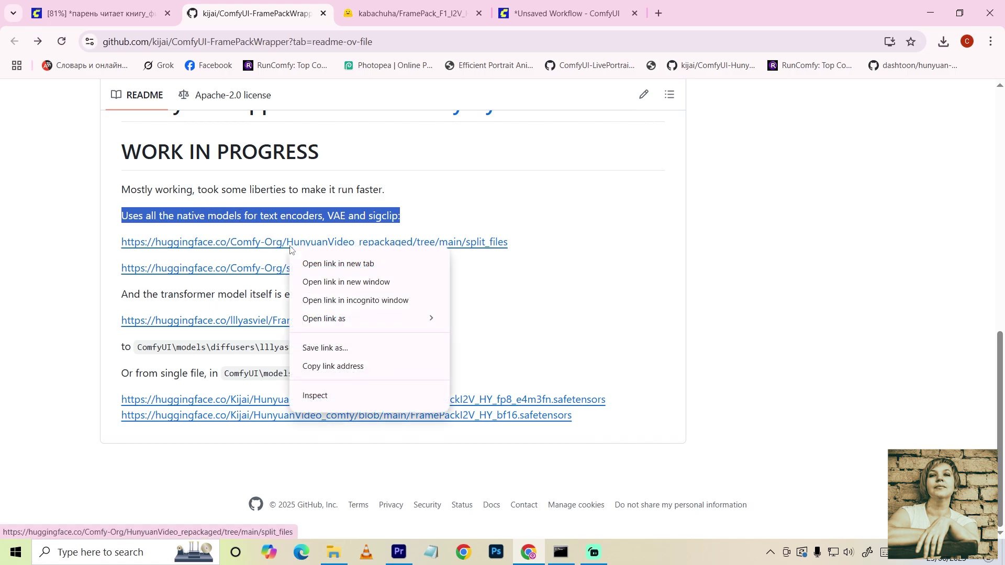
{"action": "left_click", "coordinate": [307, 265]}
Step: Browse the clip_vision and text_encoders folders, then view the FramePack_F1_I2V_HY_20250503_comfy model files
{"action": "left_click", "coordinate": [373, 9]}
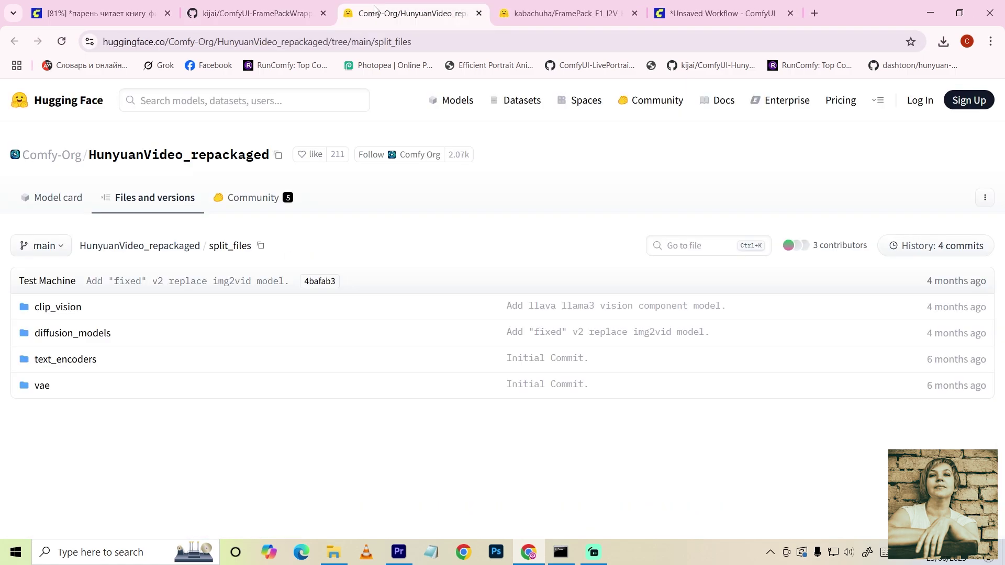
{"action": "left_click", "coordinate": [52, 308]}
{"action": "left_click", "coordinate": [14, 41]}
{"action": "left_click", "coordinate": [64, 360]}
{"action": "left_click", "coordinate": [14, 41]}
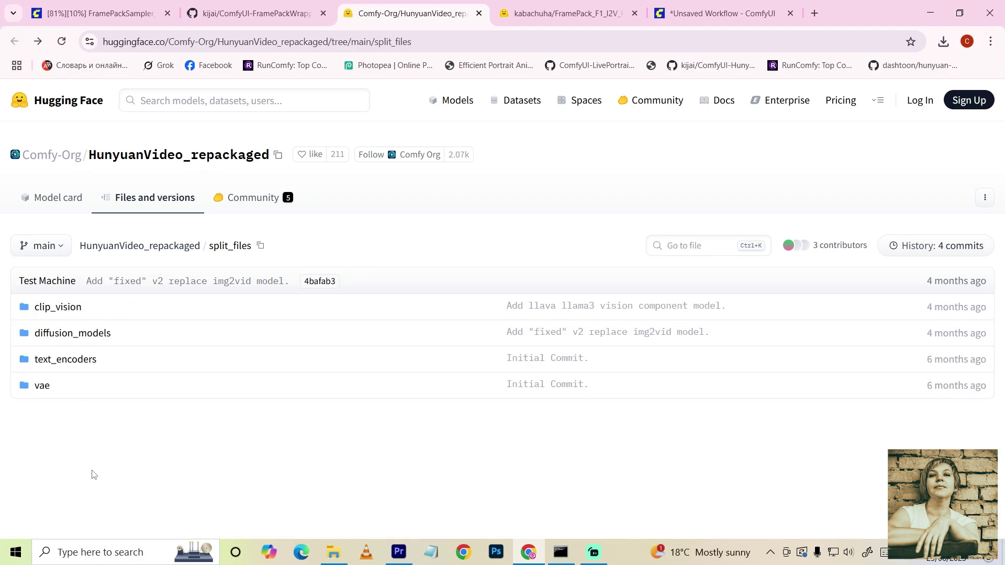
{"action": "left_click", "coordinate": [528, 11]}
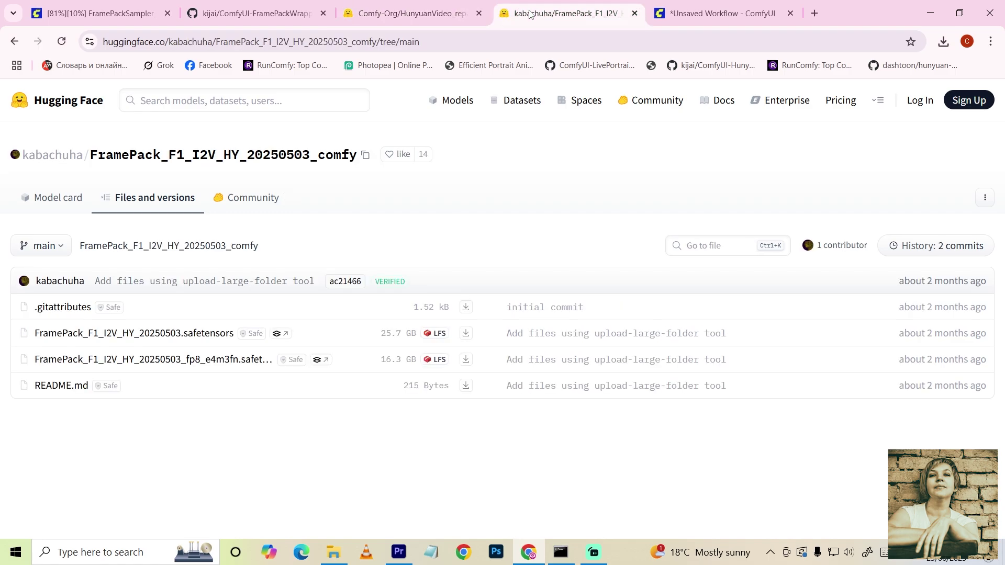
{"action": "mouse_move", "coordinate": [59, 162]}
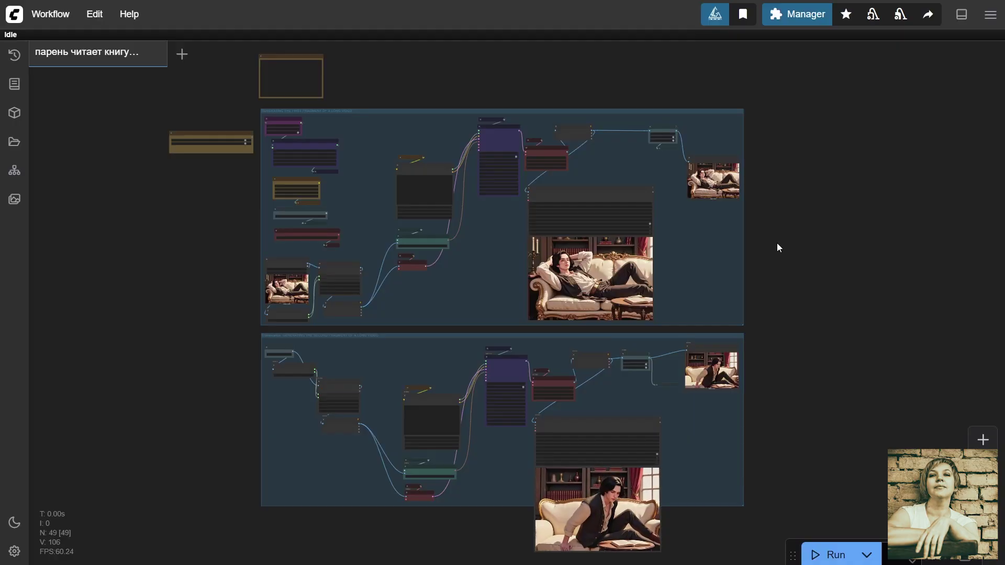
{"action": "mouse_move", "coordinate": [779, 247]}
{"action": "left_mouse_down"}
{"action": "mouse_move", "coordinate": [783, 218]}
{"action": "mouse_move", "coordinate": [778, 259]}
{"action": "left_mouse_up"}
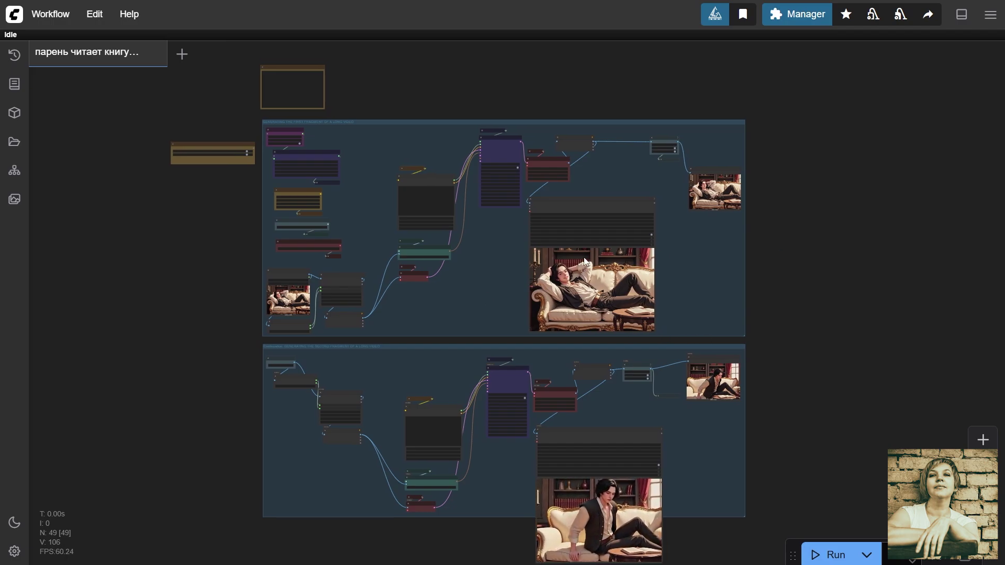
{"action": "scroll", "coordinate": [577, 257], "scroll_direction": "up", "scroll_amount": 5}
{"action": "scroll", "coordinate": [615, 257], "scroll_direction": "up", "scroll_amount": 3}
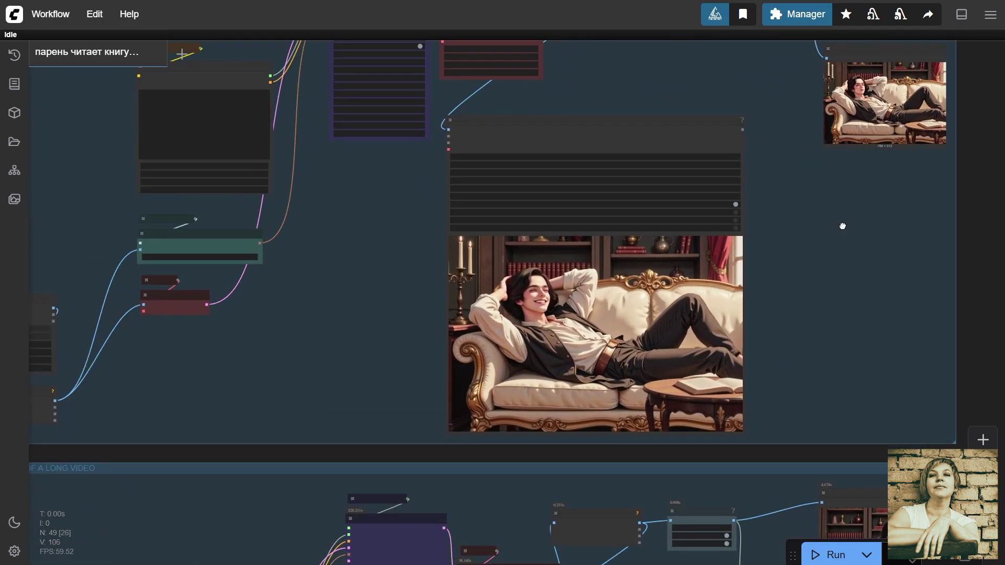
{"action": "left_click_drag", "start_coordinate": [841, 225], "coordinate": [536, 485]}
{"action": "scroll", "coordinate": [449, 344], "scroll_direction": "up", "scroll_amount": 1}
{"action": "scroll", "coordinate": [449, 344], "scroll_direction": "up", "scroll_amount": 5}
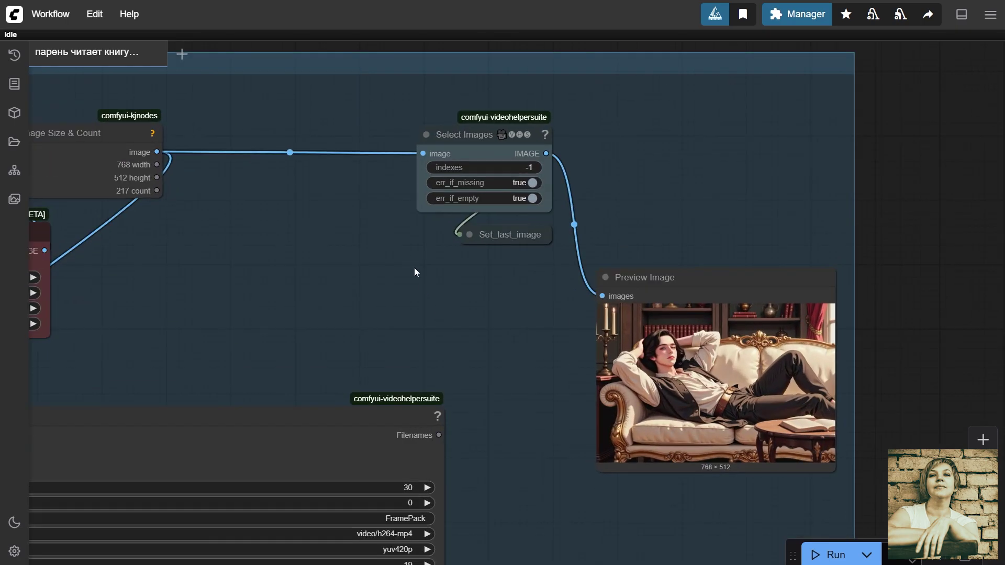
{"action": "left_click_drag", "start_coordinate": [415, 271], "coordinate": [393, 317]}
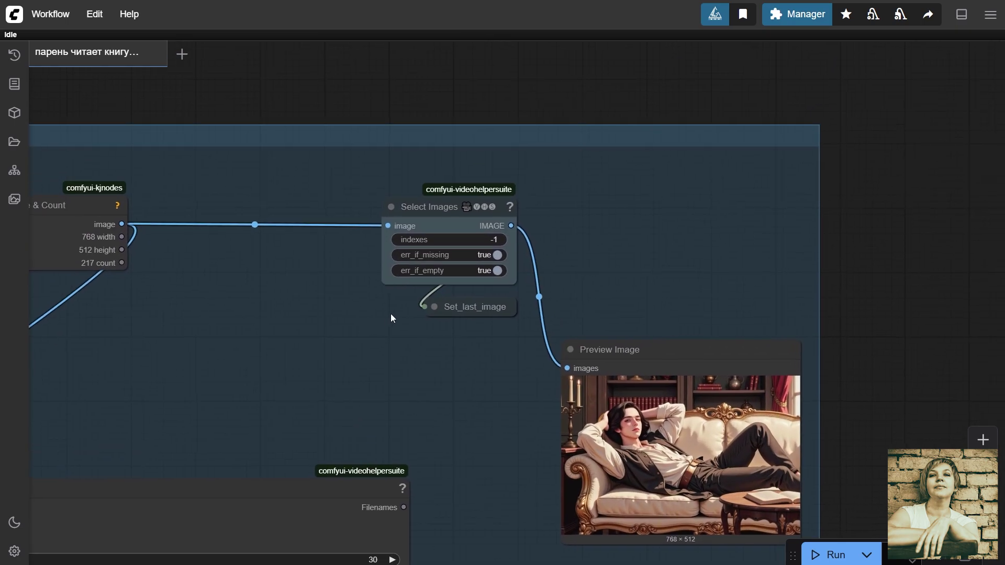
{"action": "left_click", "coordinate": [434, 208]}
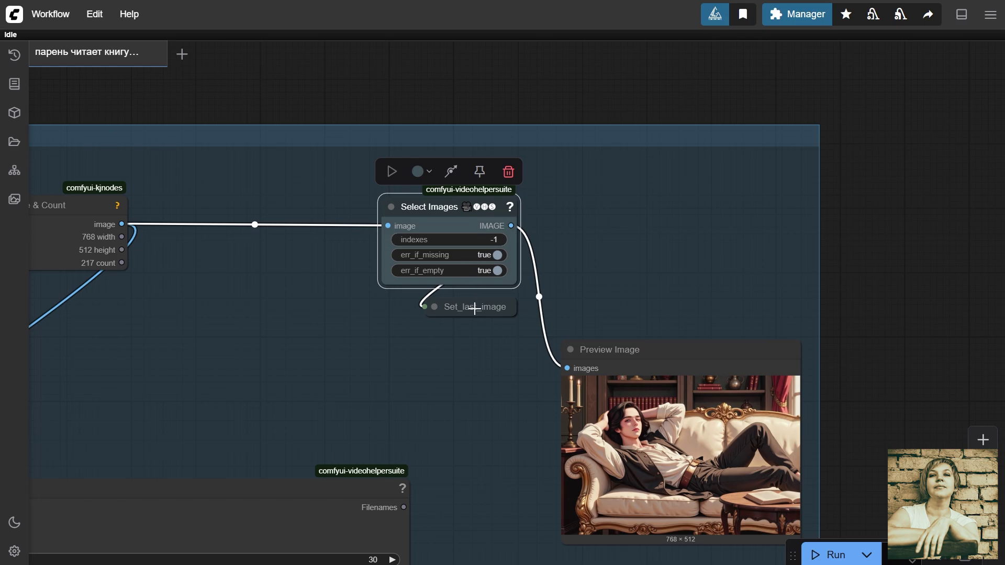
{"action": "left_click", "coordinate": [652, 441]}
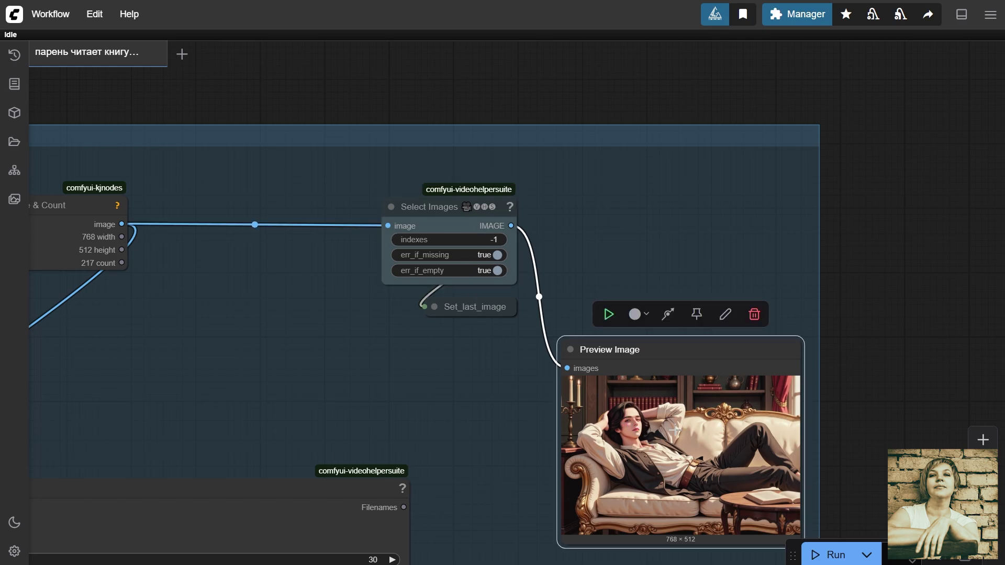
{"action": "scroll", "coordinate": [489, 419], "scroll_direction": "down", "scroll_amount": 5}
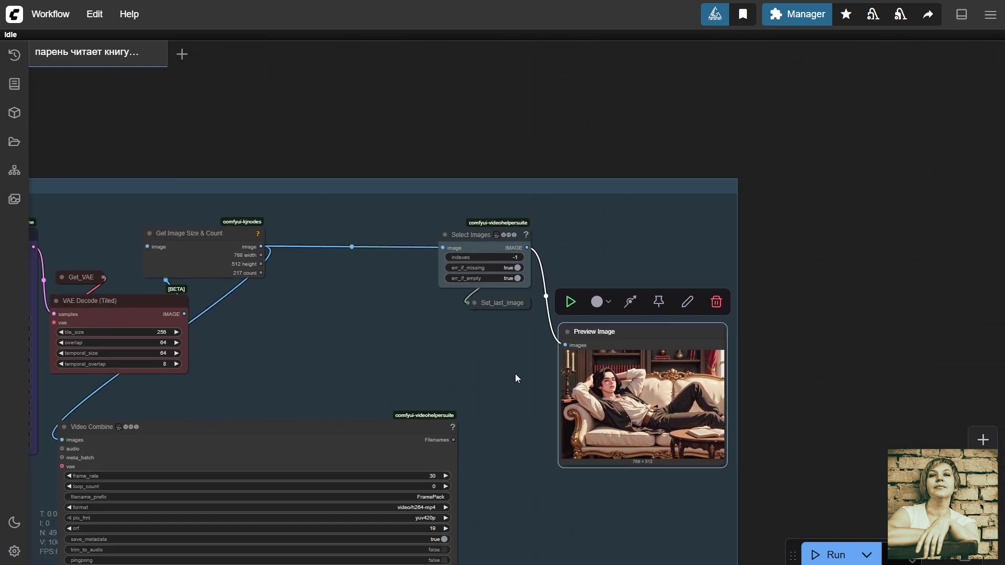
{"action": "left_click_drag", "start_coordinate": [513, 458], "coordinate": [711, 198]}
{"action": "scroll", "coordinate": [711, 197], "scroll_direction": "down", "scroll_amount": 8}
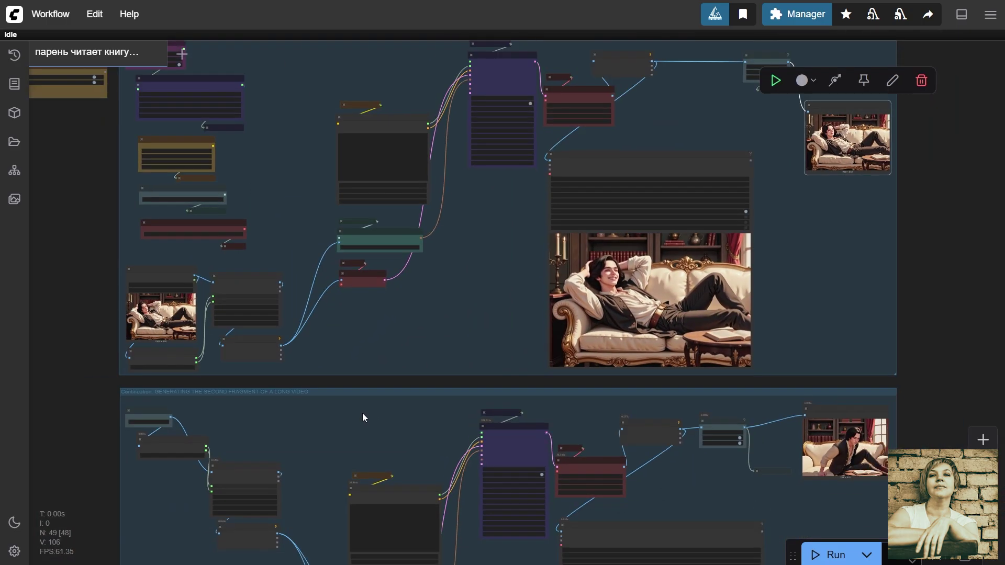
{"action": "left_click_drag", "start_coordinate": [361, 413], "coordinate": [332, 325]}
{"action": "scroll", "coordinate": [332, 325], "scroll_direction": "up", "scroll_amount": 9}
{"action": "scroll", "coordinate": [168, 332], "scroll_direction": "down", "scroll_amount": 5}
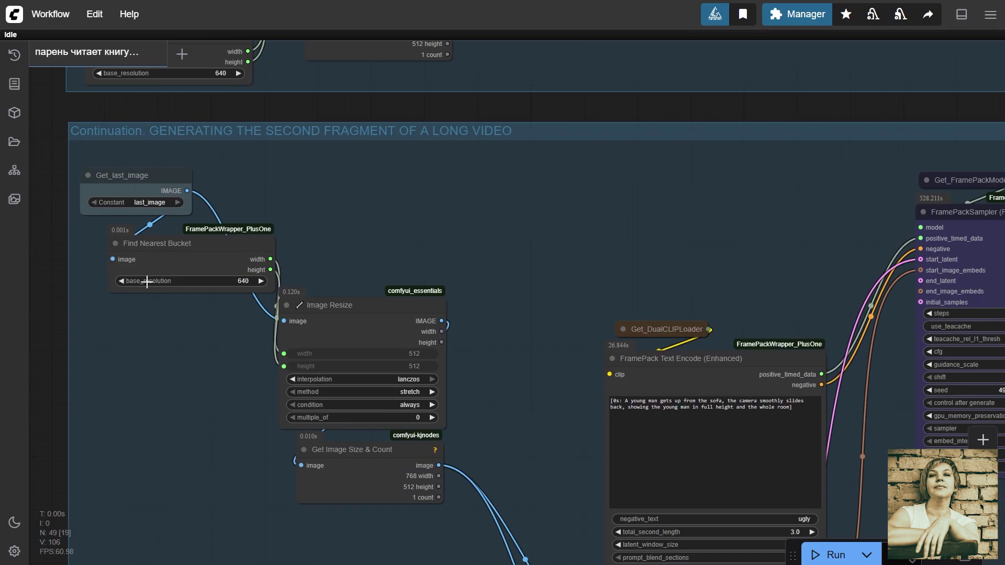
{"action": "scroll", "coordinate": [259, 173], "scroll_direction": "up", "scroll_amount": 4}
{"action": "scroll", "coordinate": [456, 424], "scroll_direction": "down", "scroll_amount": 5}
{"action": "scroll", "coordinate": [473, 251], "scroll_direction": "down", "scroll_amount": 2}
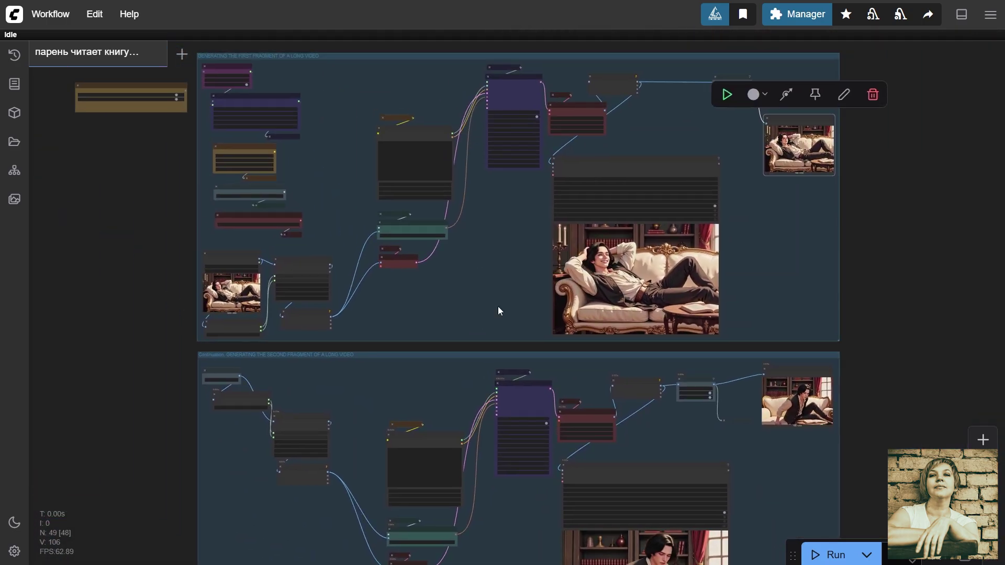
{"action": "scroll", "coordinate": [498, 307], "scroll_direction": "down", "scroll_amount": 2}
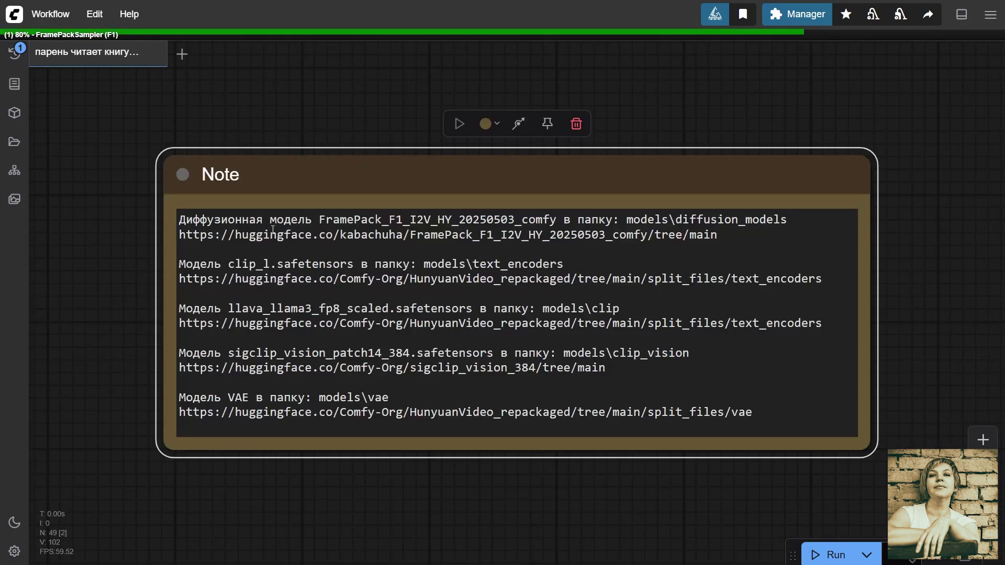
Step: Set the Continuation group to 'no' in the Fast Groups Muter, leaving the first-fragment group enabled
{"action": "scroll", "coordinate": [873, 445], "scroll_direction": "down", "scroll_amount": 3}
{"action": "left_click_drag", "start_coordinate": [862, 471], "coordinate": [536, 327]}
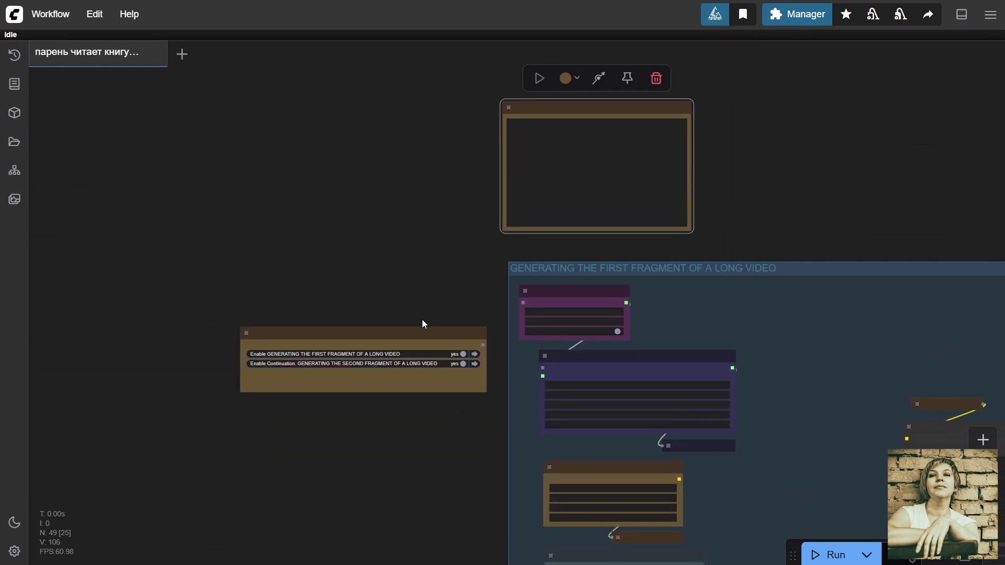
{"action": "left_click", "coordinate": [424, 325]}
{"action": "key", "text": "."}
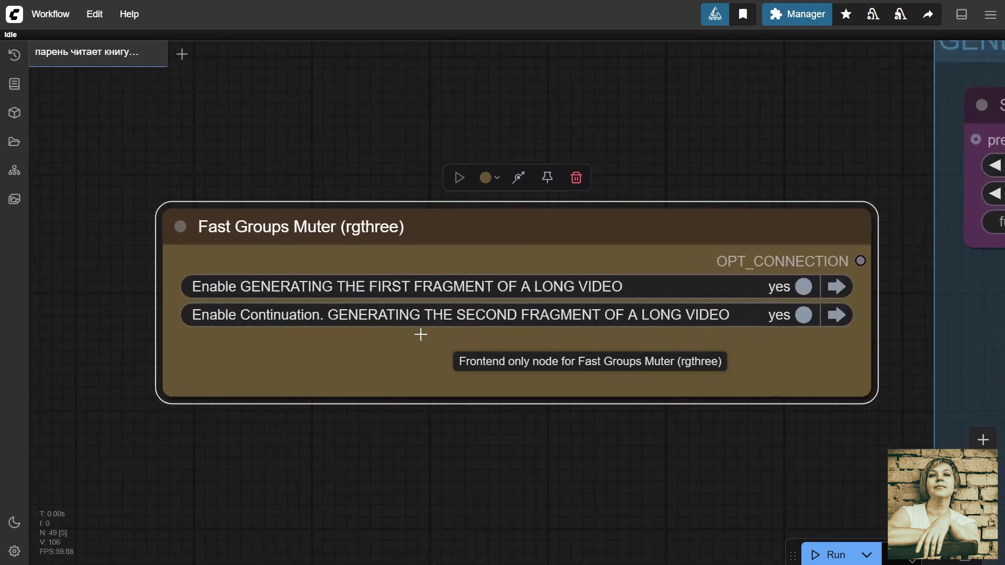
{"action": "left_click", "coordinate": [801, 316]}
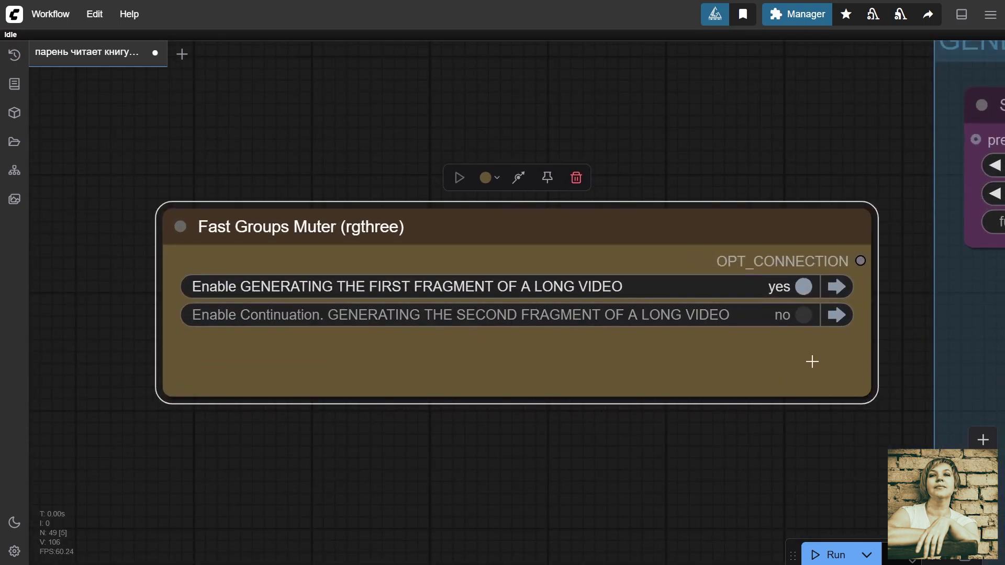
{"action": "left_click_drag", "start_coordinate": [790, 434], "coordinate": [188, 287]}
{"action": "scroll", "coordinate": [399, 434], "scroll_direction": "down", "scroll_amount": 5}
{"action": "scroll", "coordinate": [225, 233], "scroll_direction": "up", "scroll_amount": 5}
{"action": "scroll", "coordinate": [188, 288], "scroll_direction": "up", "scroll_amount": 2}
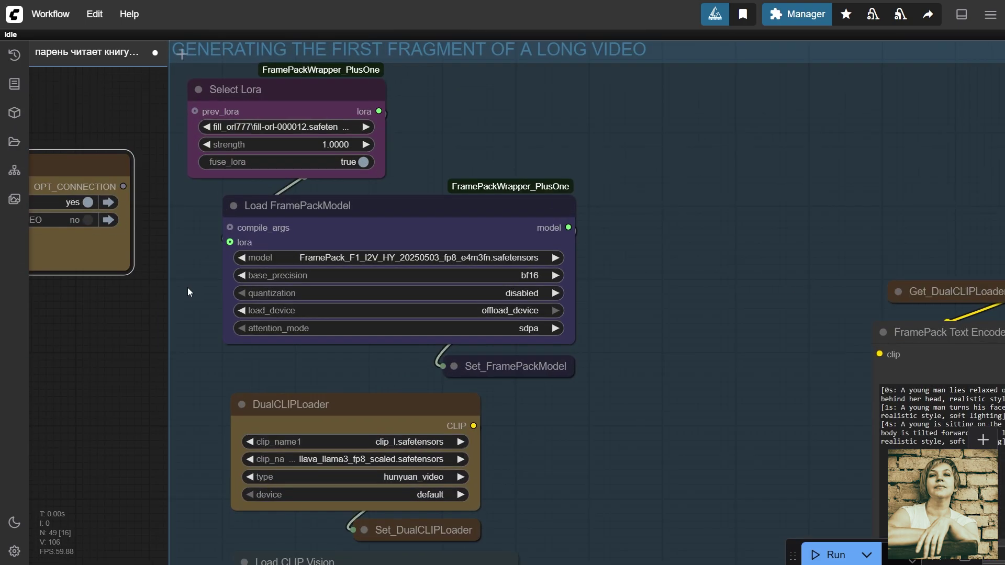
{"action": "left_click", "coordinate": [269, 89]}
{"action": "key", "text": "."}
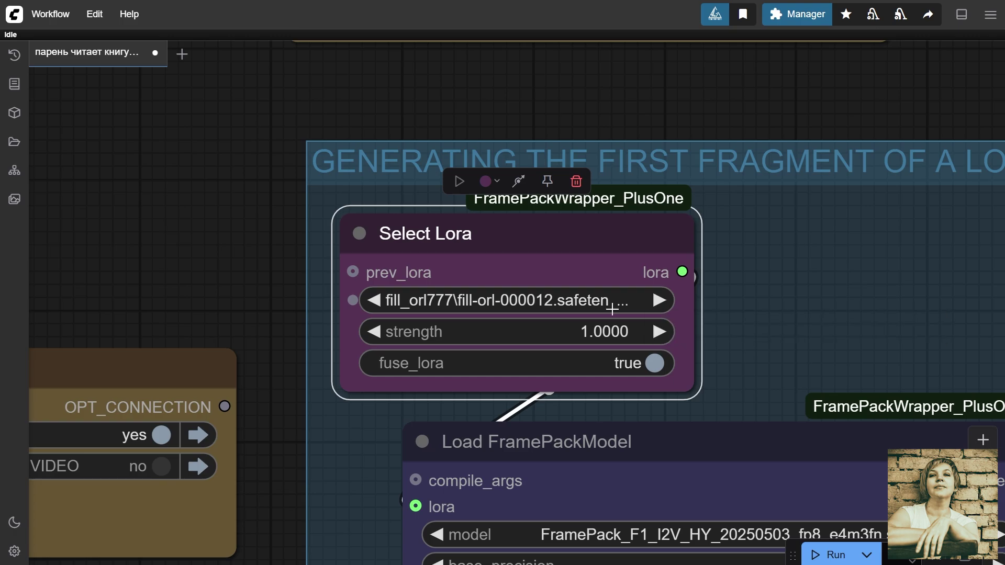
{"action": "scroll", "coordinate": [613, 309], "scroll_direction": "down", "scroll_amount": 5}
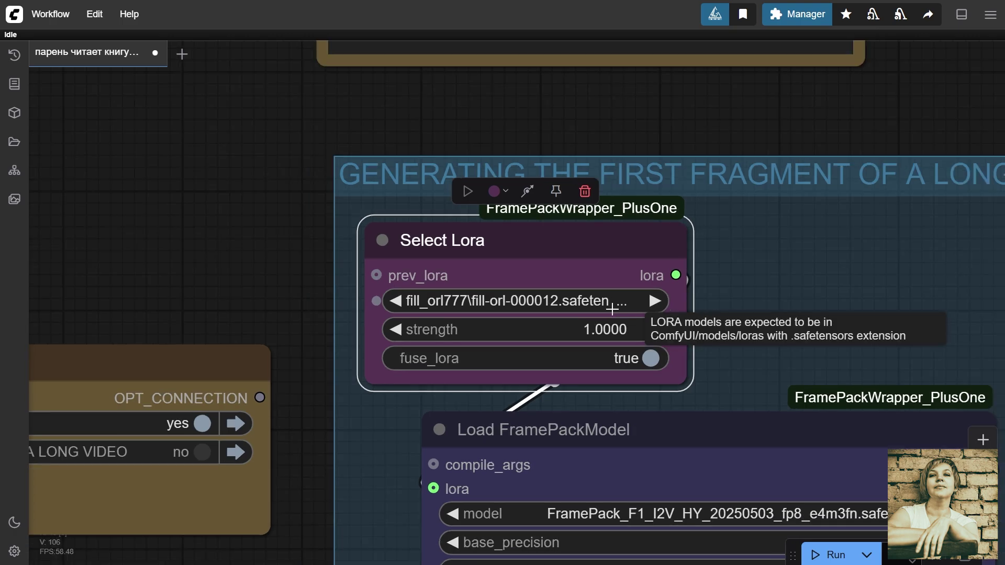
{"action": "scroll", "coordinate": [613, 309], "scroll_direction": "down", "scroll_amount": 2}
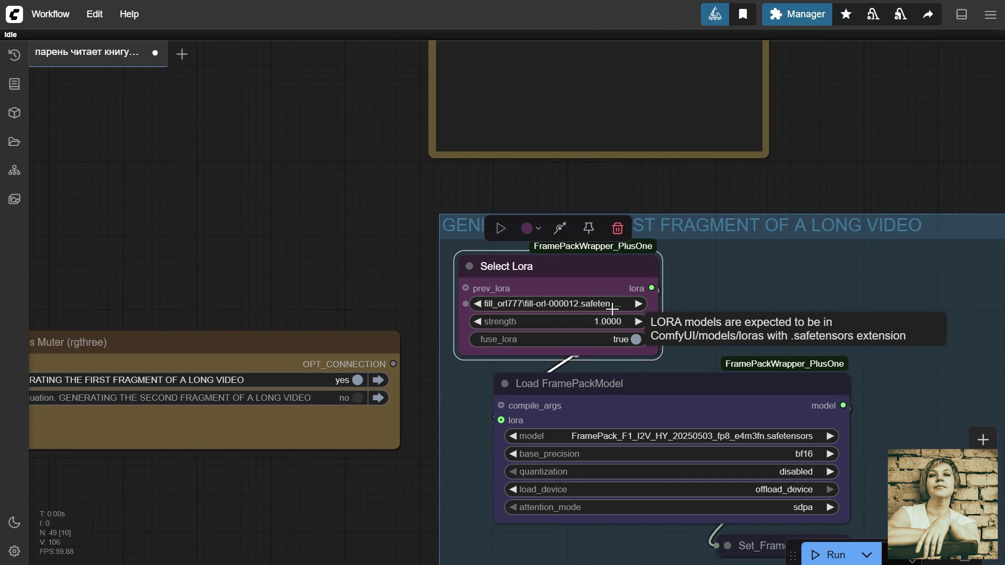
{"action": "scroll", "coordinate": [613, 309], "scroll_direction": "down", "scroll_amount": 3}
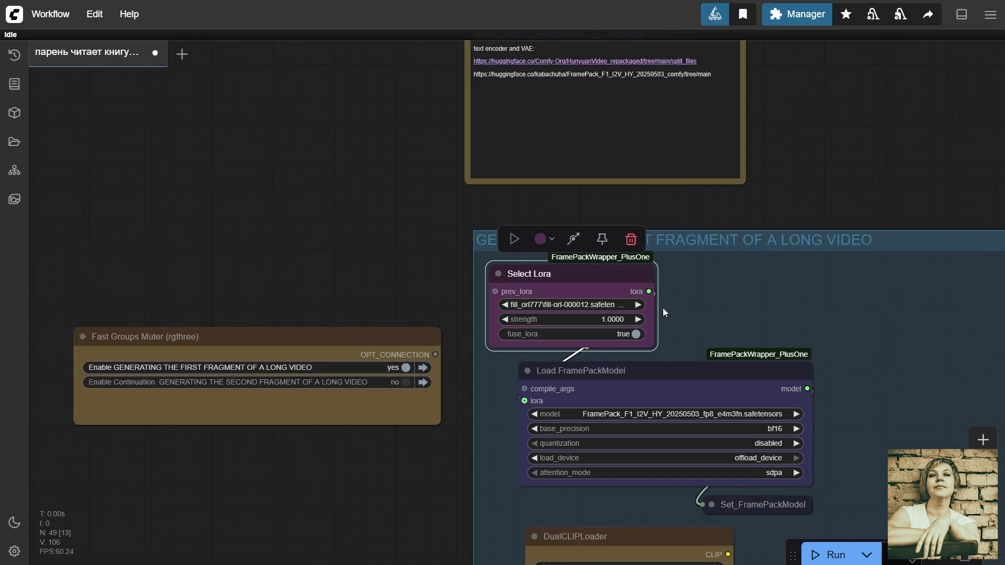
{"action": "scroll", "coordinate": [683, 360], "scroll_direction": "up", "scroll_amount": 12}
{"action": "left_click", "coordinate": [557, 281]}
{"action": "left_click_drag", "start_coordinate": [546, 481], "coordinate": [419, 247]}
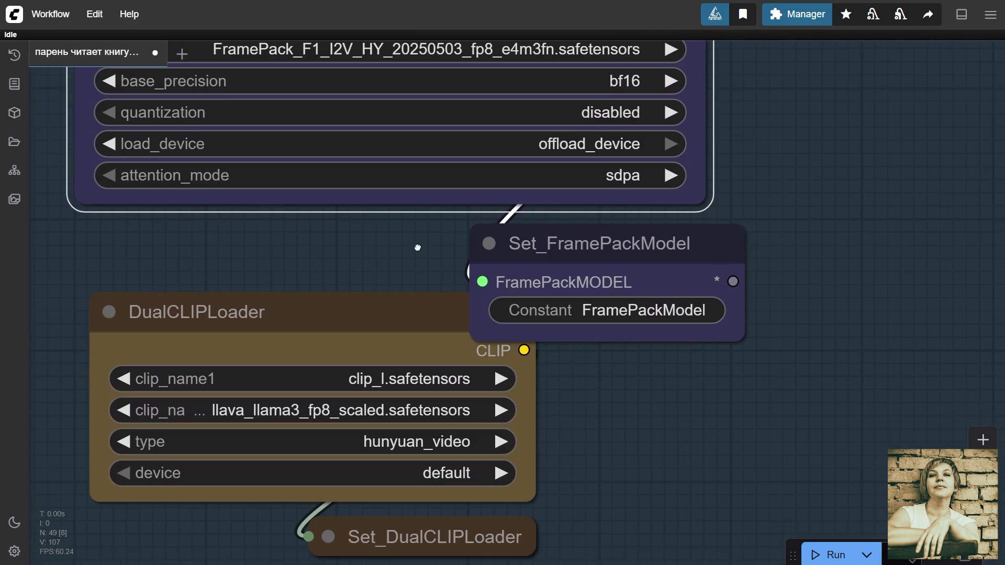
{"action": "left_click", "coordinate": [488, 242]}
{"action": "scroll", "coordinate": [488, 238], "scroll_direction": "down", "scroll_amount": 6}
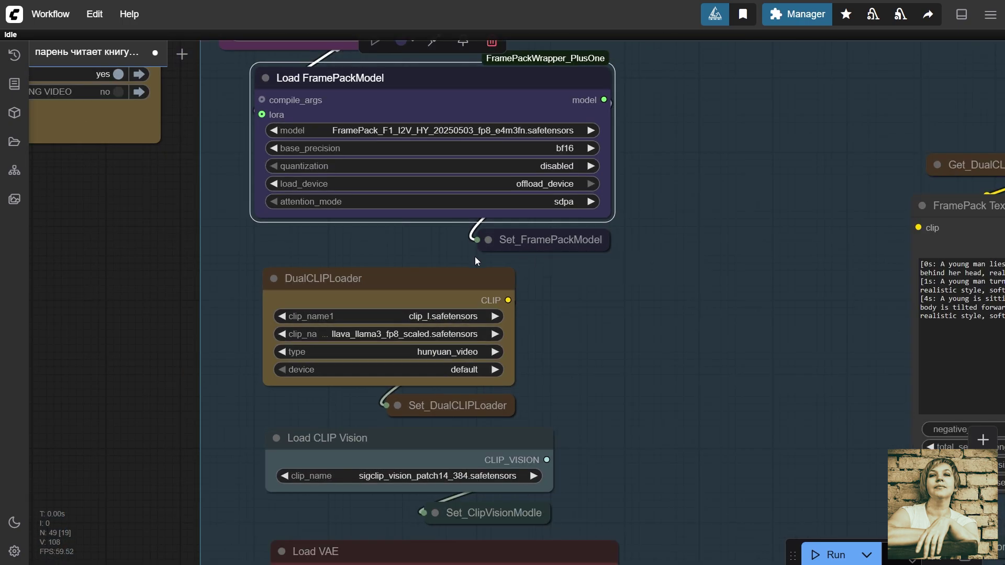
{"action": "scroll", "coordinate": [475, 271], "scroll_direction": "down", "scroll_amount": 7}
{"action": "left_click_drag", "start_coordinate": [536, 332], "coordinate": [472, 216]}
{"action": "scroll", "coordinate": [472, 215], "scroll_direction": "down", "scroll_amount": 5}
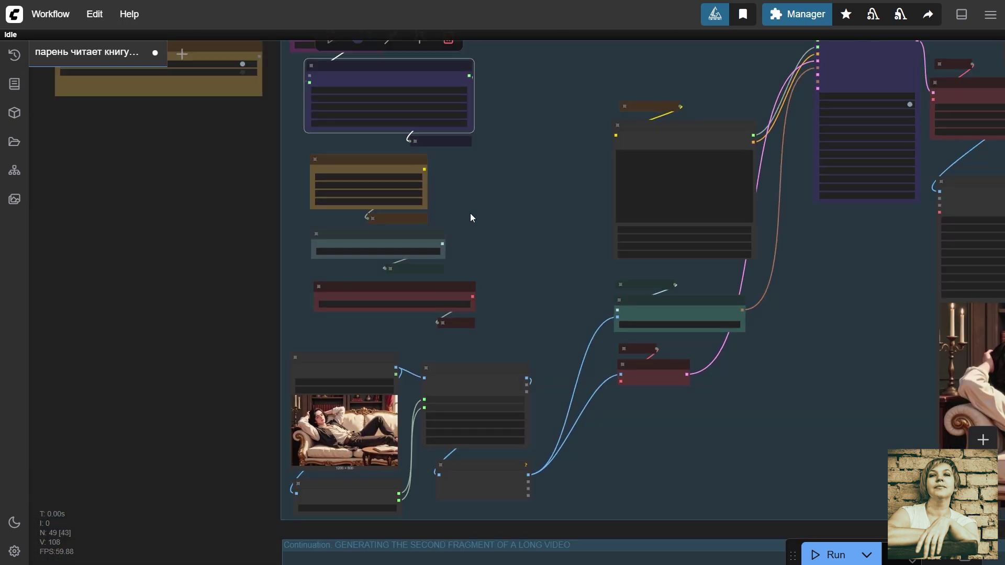
{"action": "left_click_drag", "start_coordinate": [472, 122], "coordinate": [505, 273]}
{"action": "left_click", "coordinate": [505, 273]}
{"action": "left_click", "coordinate": [401, 181]}
{"action": "scroll", "coordinate": [382, 178], "scroll_direction": "up", "scroll_amount": 15}
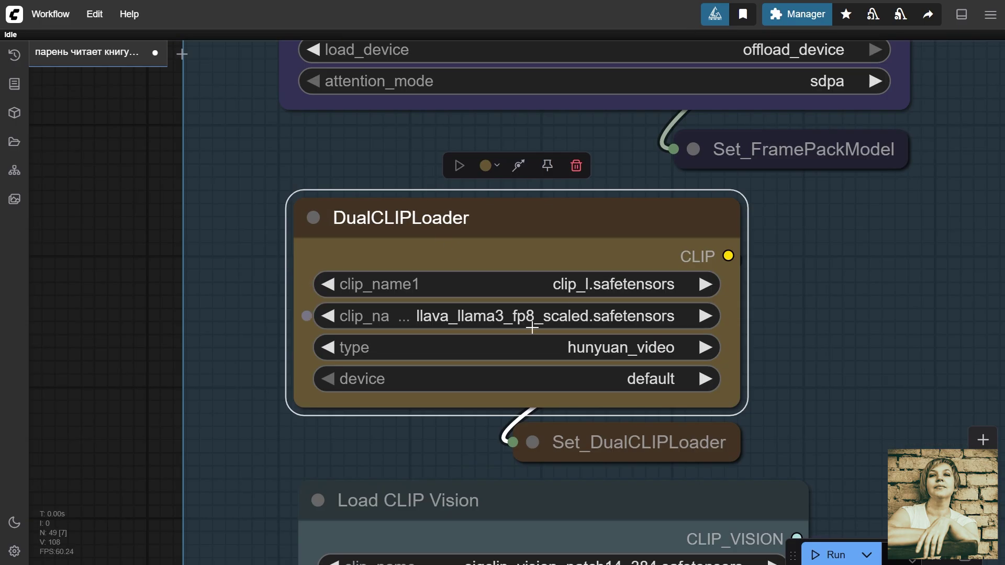
{"action": "left_click", "coordinate": [495, 316]}
{"action": "left_click", "coordinate": [764, 276]}
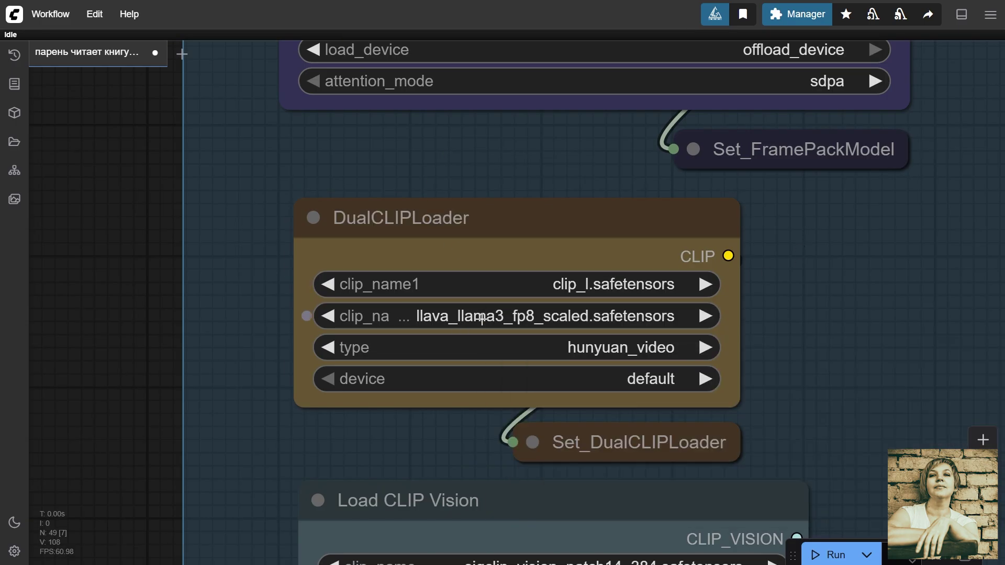
{"action": "left_click", "coordinate": [483, 318]}
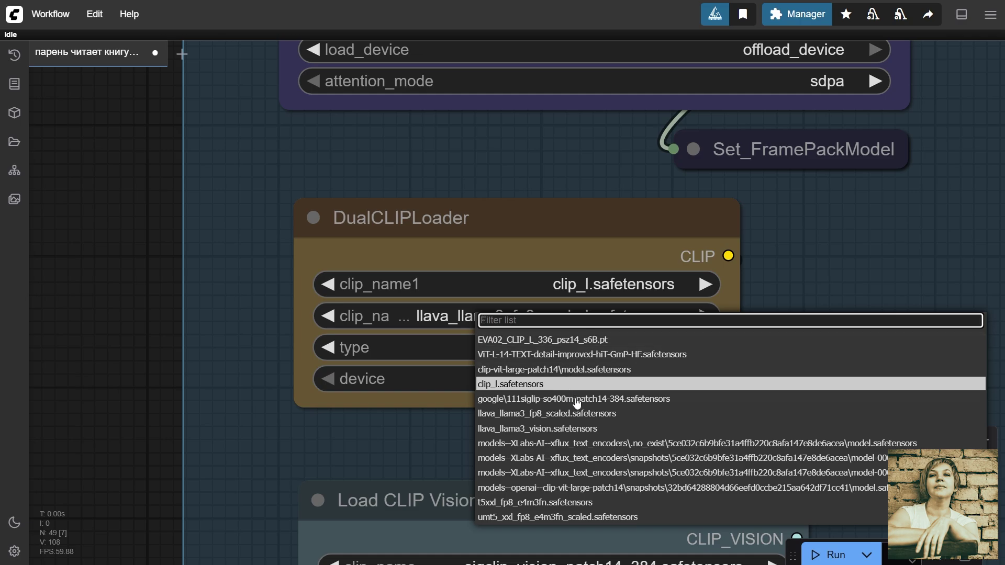
{"action": "left_click", "coordinate": [582, 417]}
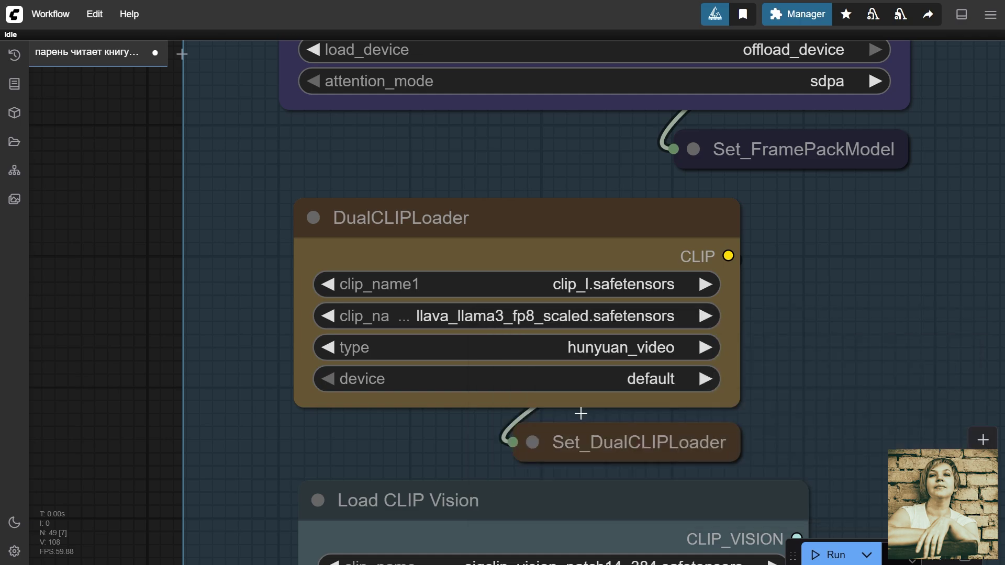
{"action": "left_click", "coordinate": [532, 441]}
{"action": "left_click", "coordinate": [534, 442]}
{"action": "left_click", "coordinate": [529, 501]}
{"action": "scroll", "coordinate": [530, 371], "scroll_direction": "down", "scroll_amount": 5}
{"action": "left_click", "coordinate": [563, 398]}
{"action": "left_click", "coordinate": [563, 398]}
{"action": "left_click", "coordinate": [559, 471]}
{"action": "scroll", "coordinate": [559, 456], "scroll_direction": "down", "scroll_amount": 4}
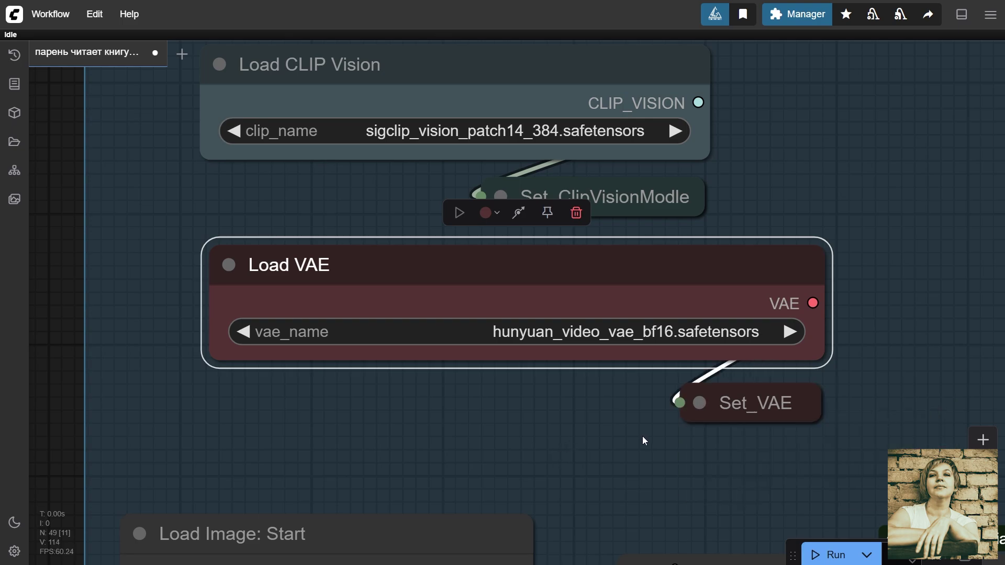
{"action": "scroll", "coordinate": [576, 403], "scroll_direction": "down", "scroll_amount": 8}
{"action": "left_click", "coordinate": [427, 484]}
{"action": "scroll", "coordinate": [427, 485], "scroll_direction": "up", "scroll_amount": 7}
{"action": "scroll", "coordinate": [691, 321], "scroll_direction": "down", "scroll_amount": 1}
{"action": "scroll", "coordinate": [690, 320], "scroll_direction": "down", "scroll_amount": 5}
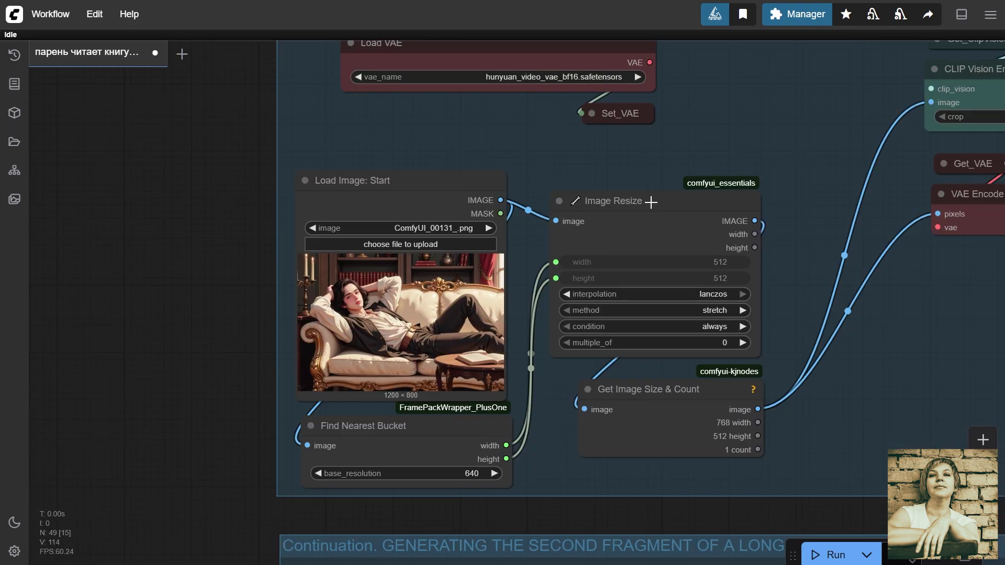
{"action": "left_click", "coordinate": [673, 203]}
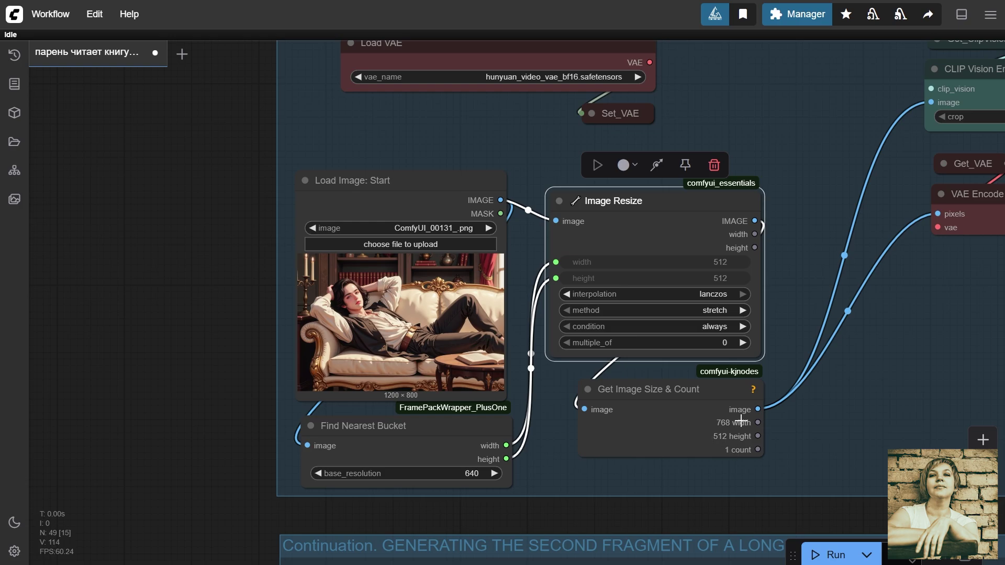
{"action": "left_click", "coordinate": [594, 427]}
{"action": "scroll", "coordinate": [602, 428], "scroll_direction": "up", "scroll_amount": 7}
{"action": "scroll", "coordinate": [643, 301], "scroll_direction": "down", "scroll_amount": 6}
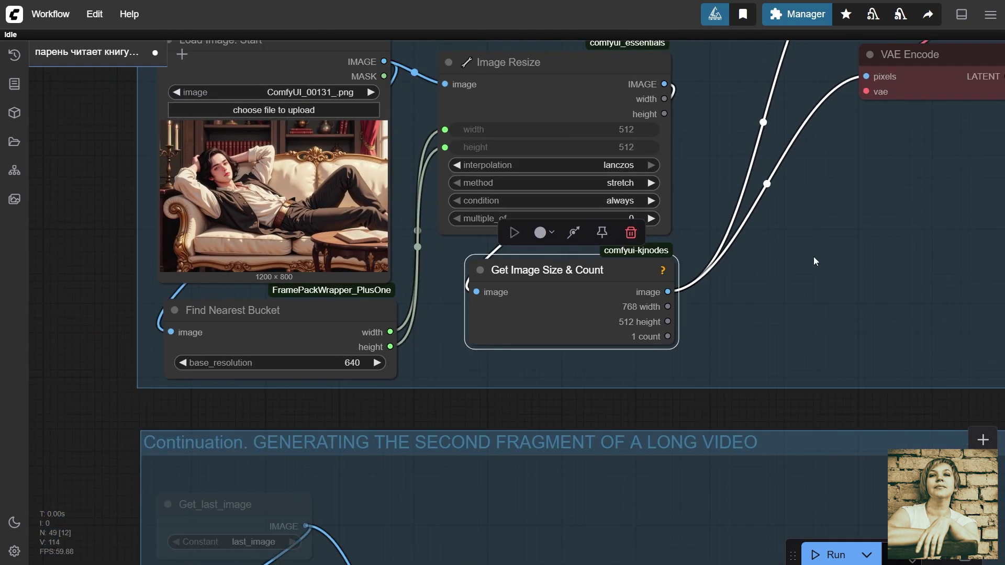
{"action": "left_click_drag", "start_coordinate": [818, 255], "coordinate": [457, 563]}
{"action": "left_click", "coordinate": [414, 158]}
{"action": "scroll", "coordinate": [414, 158], "scroll_direction": "up", "scroll_amount": 7}
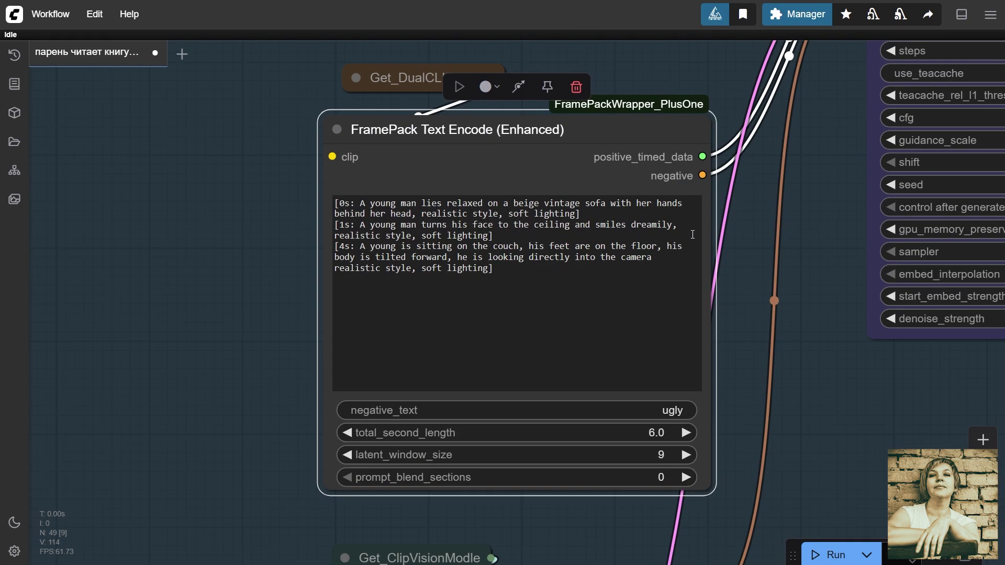
{"action": "scroll", "coordinate": [428, 276], "scroll_direction": "up", "scroll_amount": 5}
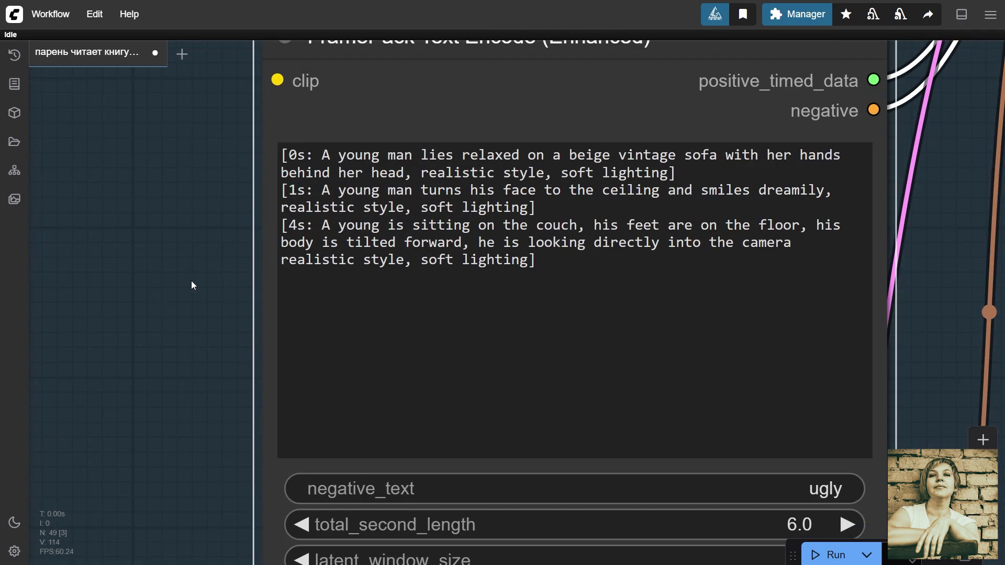
{"action": "scroll", "coordinate": [193, 285], "scroll_direction": "down", "scroll_amount": 1}
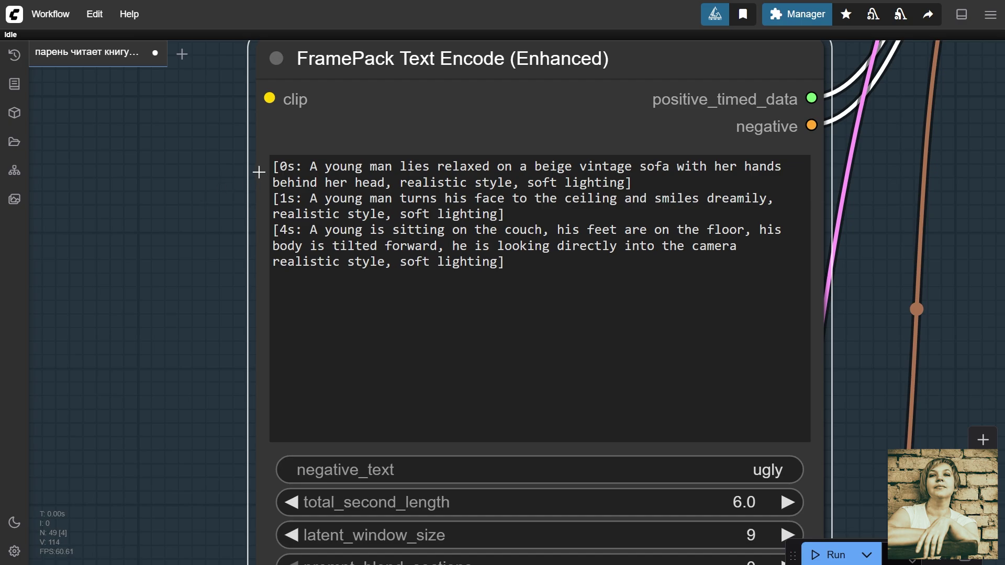
{"action": "left_click_drag", "start_coordinate": [273, 167], "coordinate": [668, 189]}
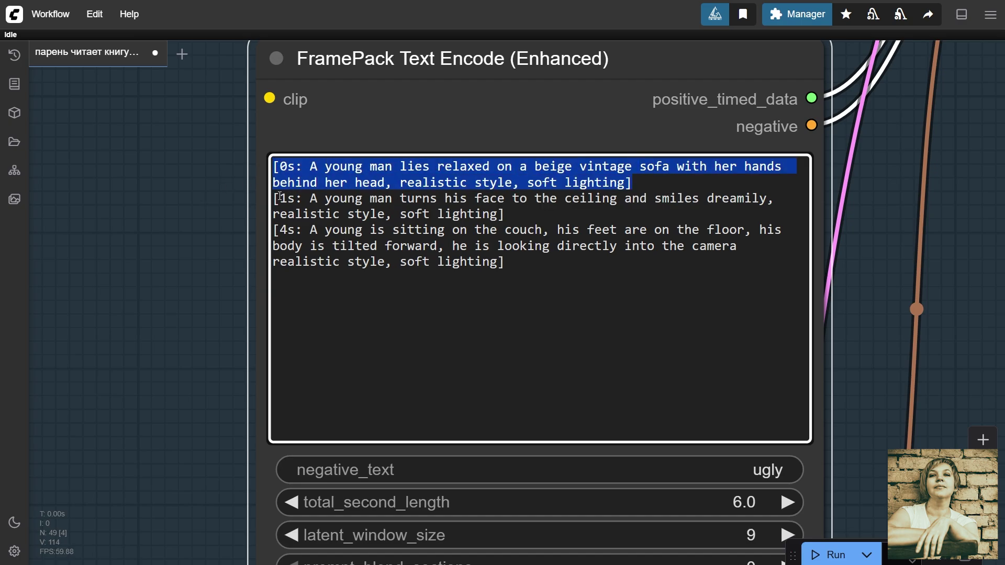
{"action": "left_click_drag", "start_coordinate": [274, 199], "coordinate": [623, 212]}
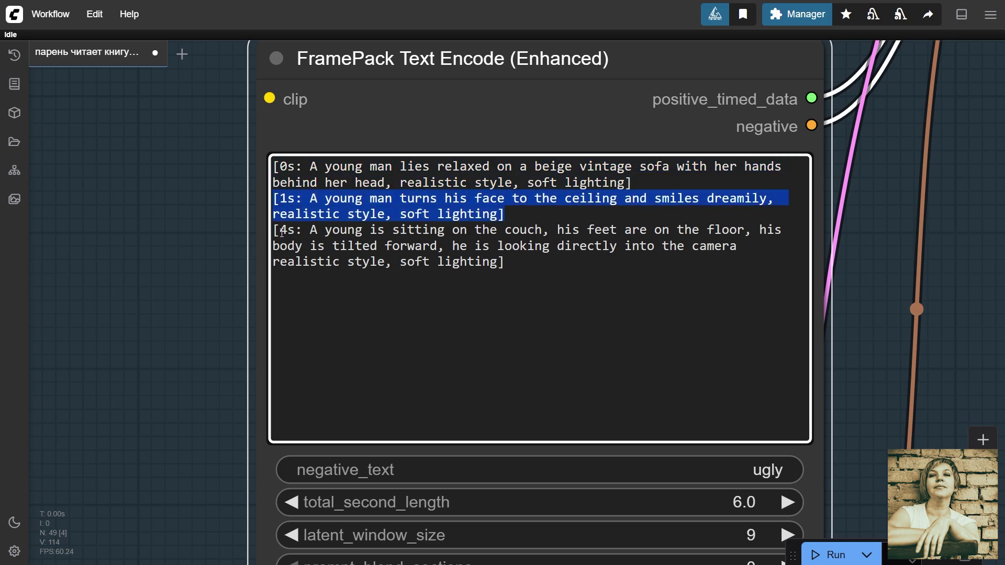
{"action": "left_click_drag", "start_coordinate": [280, 231], "coordinate": [518, 274]}
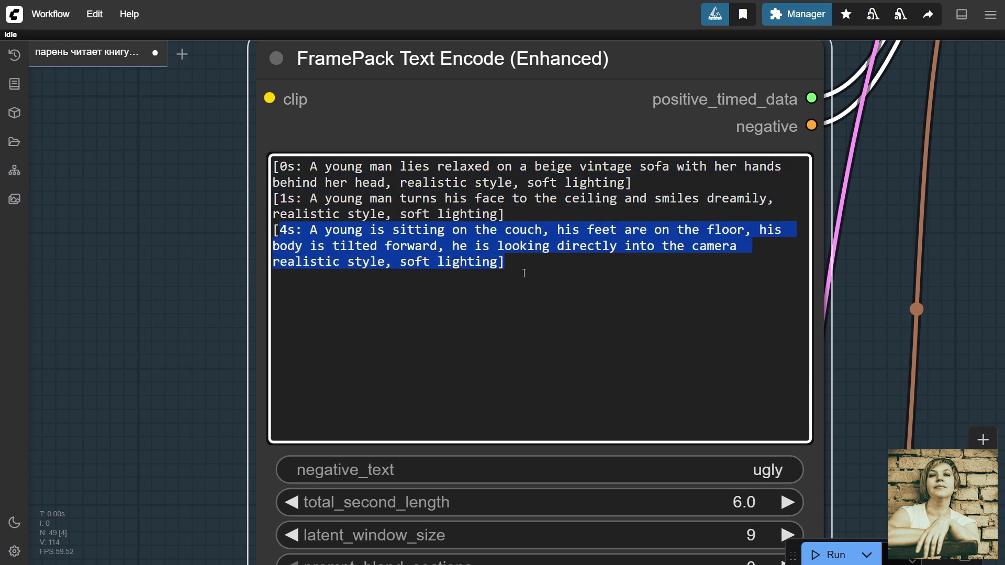
{"action": "left_click", "coordinate": [208, 263]}
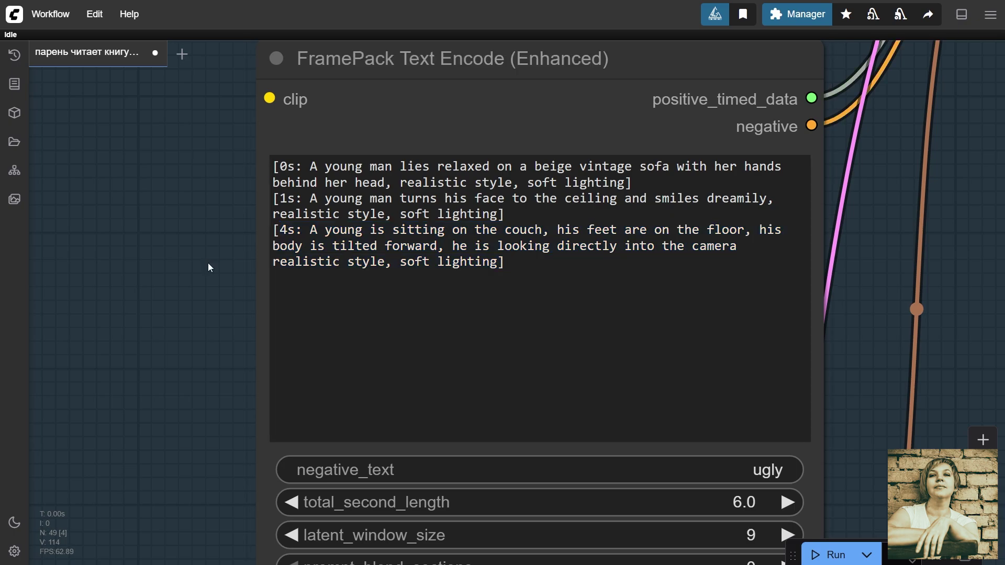
{"action": "scroll", "coordinate": [208, 263], "scroll_direction": "down", "scroll_amount": 1}
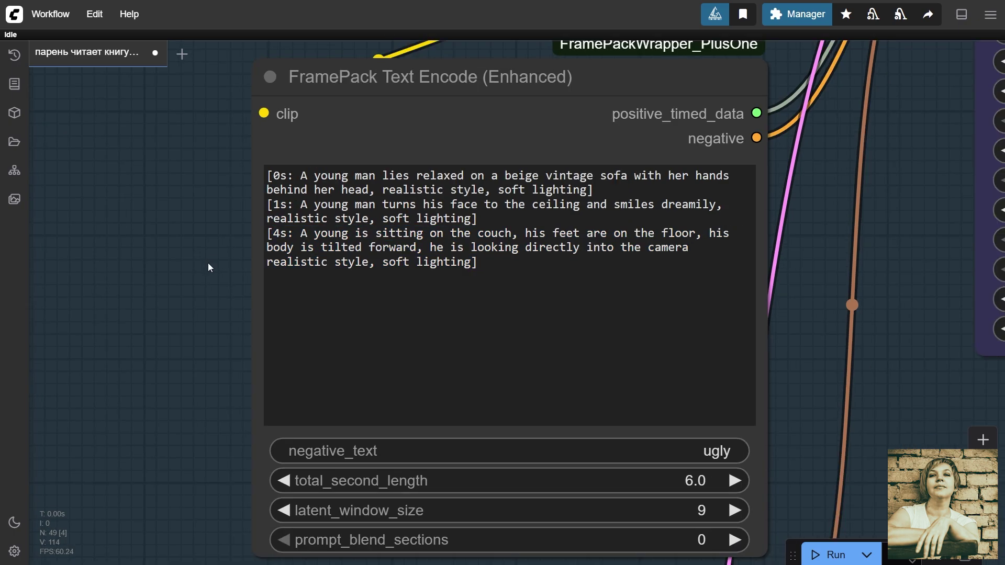
{"action": "left_click", "coordinate": [764, 411]}
{"action": "key", "text": "."}
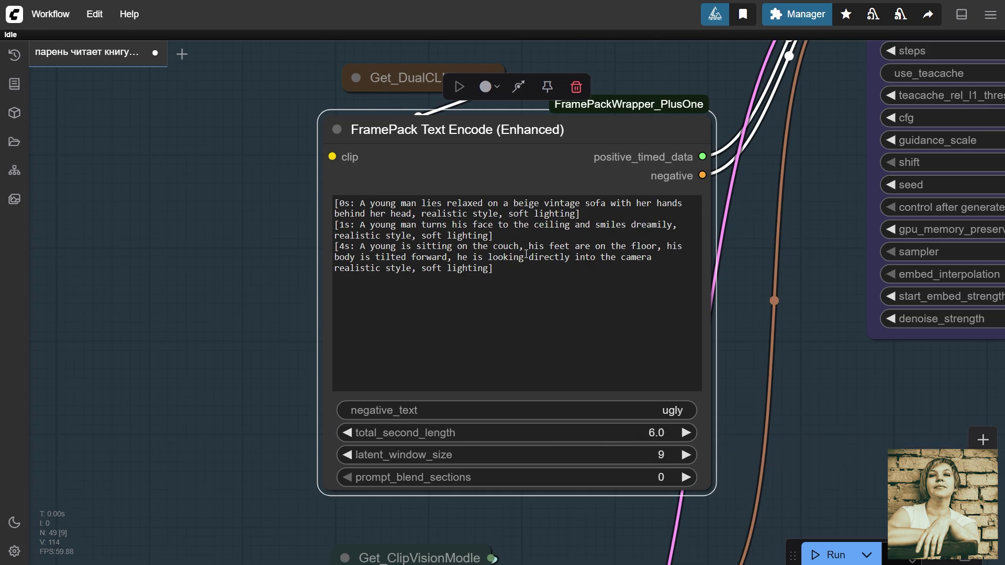
{"action": "scroll", "coordinate": [681, 450], "scroll_direction": "down", "scroll_amount": 5}
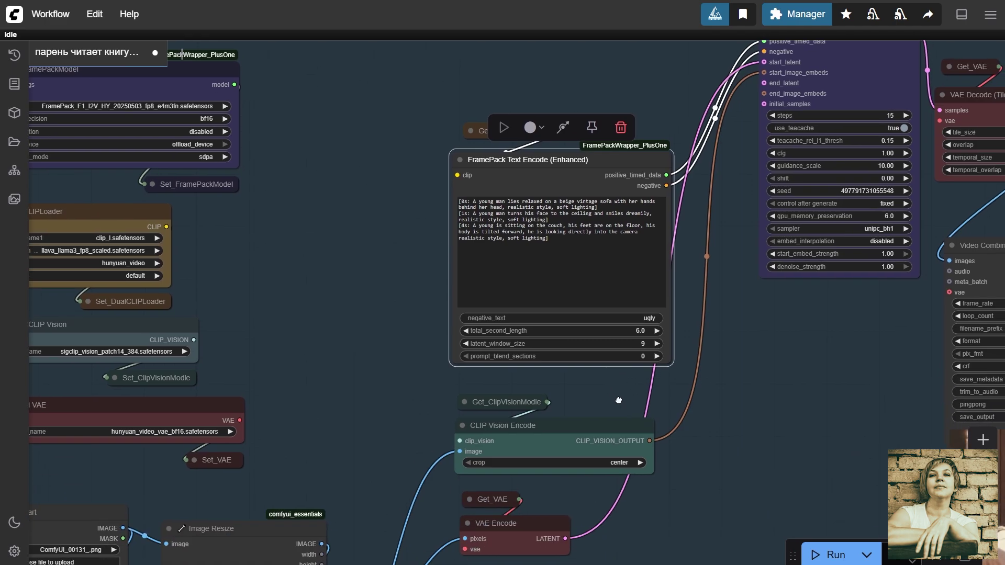
{"action": "left_click_drag", "start_coordinate": [618, 401], "coordinate": [483, 440]}
{"action": "scroll", "coordinate": [696, 169], "scroll_direction": "up", "scroll_amount": 3}
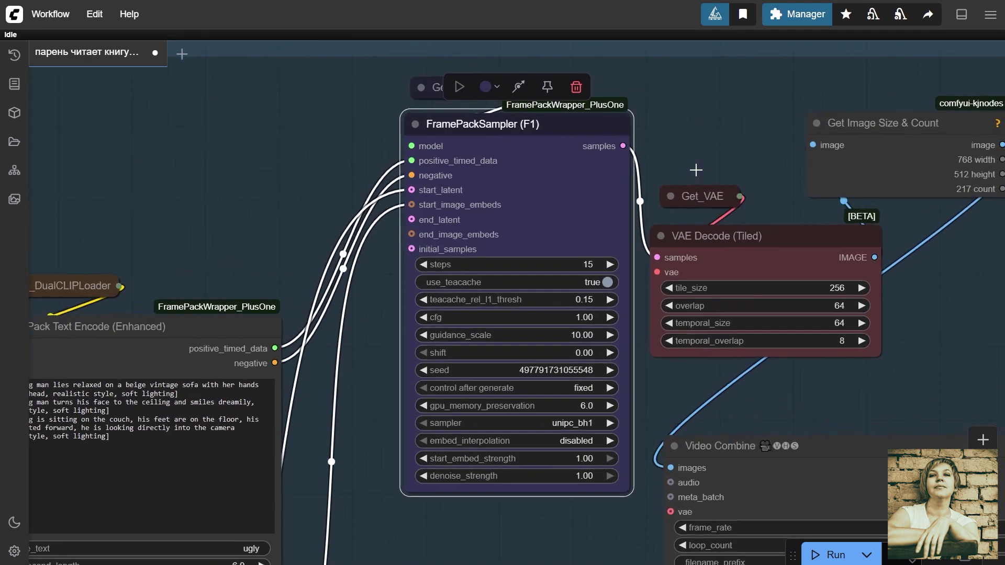
{"action": "scroll", "coordinate": [606, 310], "scroll_direction": "up", "scroll_amount": 3}
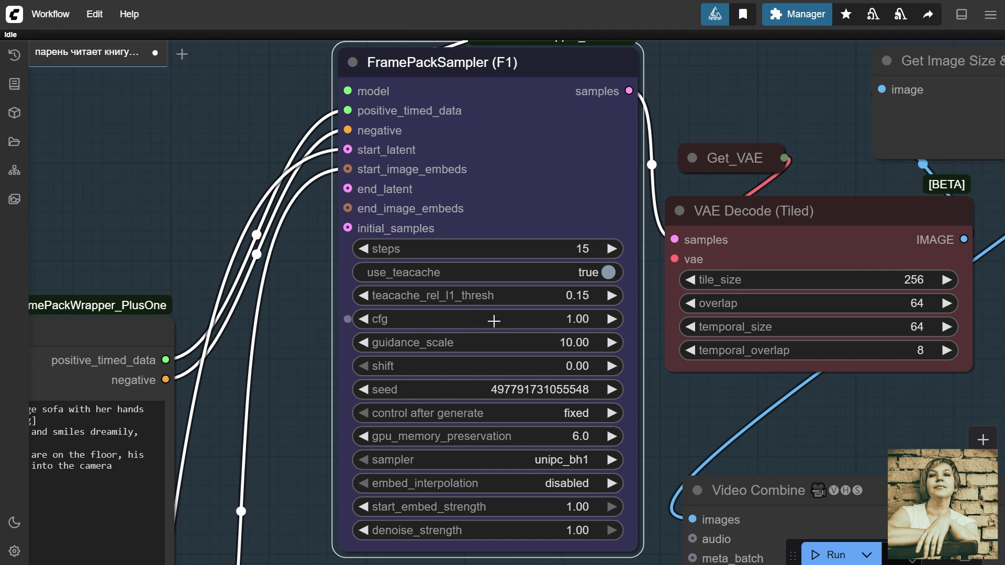
{"action": "left_click", "coordinate": [553, 321]}
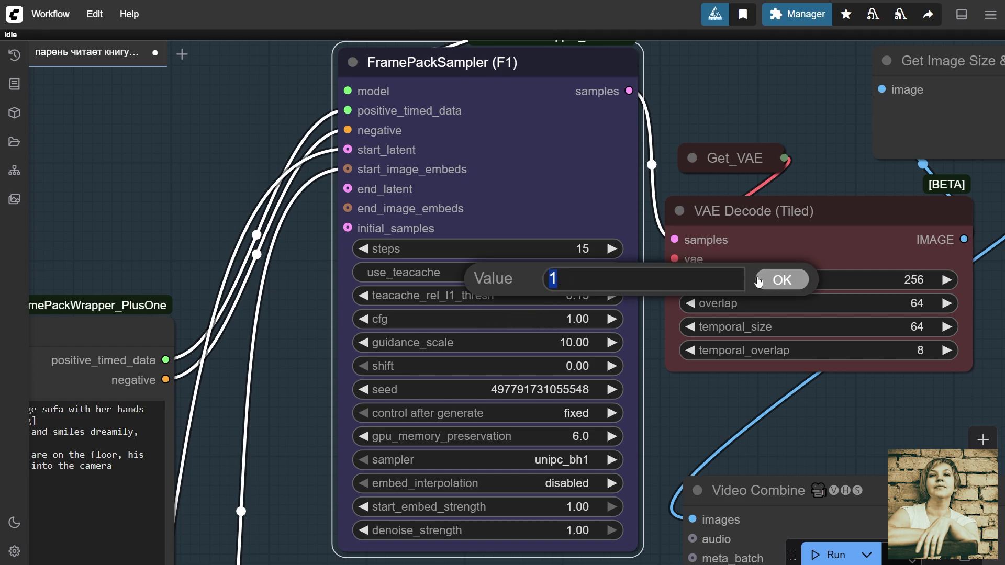
{"action": "left_click", "coordinate": [777, 289]}
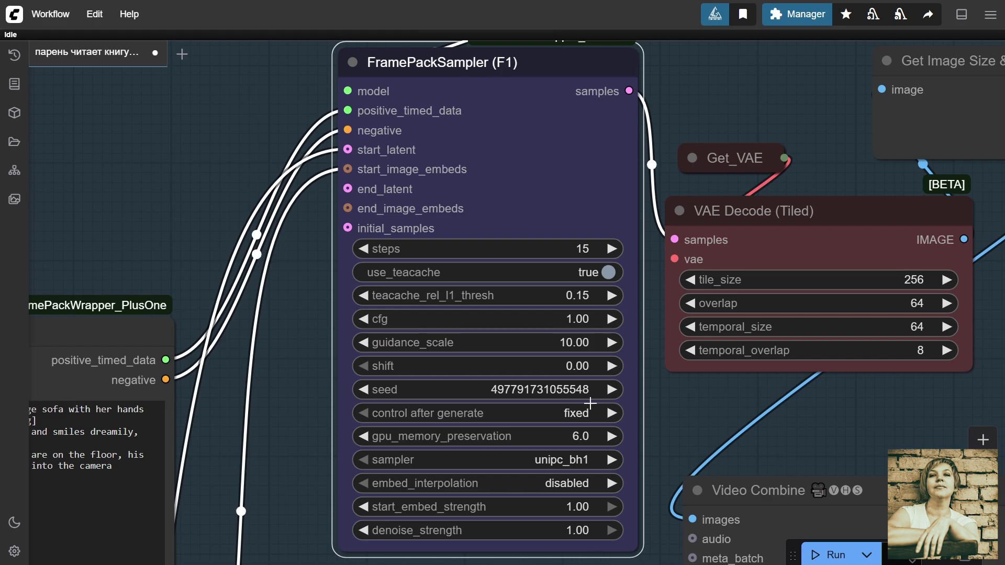
{"action": "left_click", "coordinate": [754, 211]}
{"action": "scroll", "coordinate": [590, 403], "scroll_direction": "down", "scroll_amount": 3}
{"action": "scroll", "coordinate": [556, 269], "scroll_direction": "up", "scroll_amount": 4}
{"action": "scroll", "coordinate": [581, 262], "scroll_direction": "down", "scroll_amount": 3}
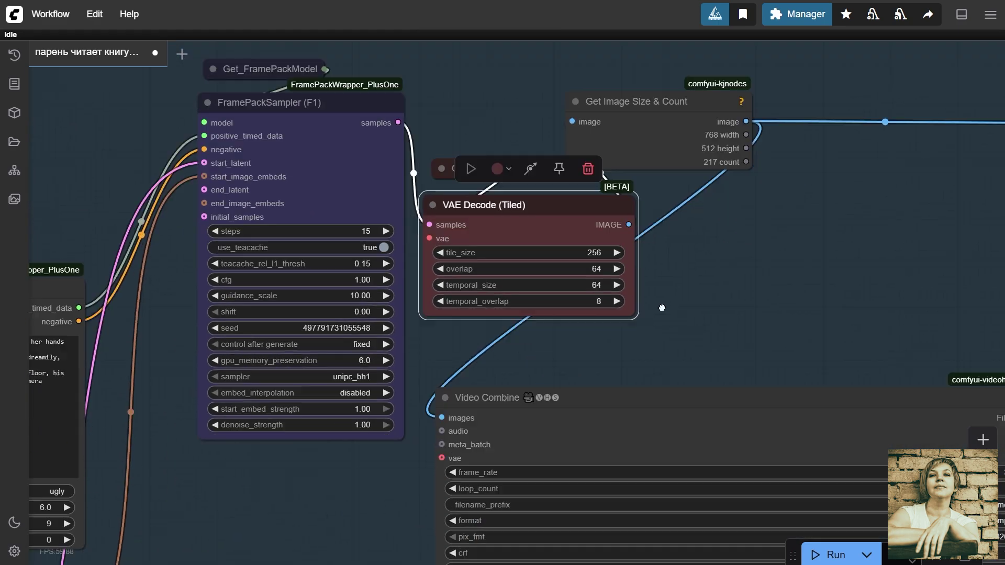
{"action": "scroll", "coordinate": [681, 251], "scroll_direction": "down", "scroll_amount": 2}
{"action": "left_click", "coordinate": [693, 208]}
{"action": "scroll", "coordinate": [686, 215], "scroll_direction": "up", "scroll_amount": 6}
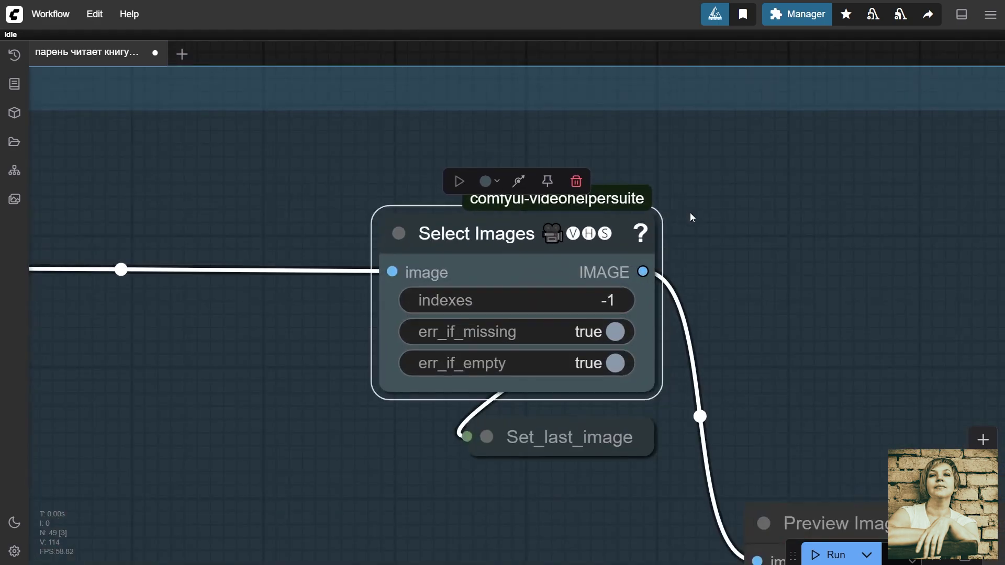
{"action": "left_click", "coordinate": [487, 437]}
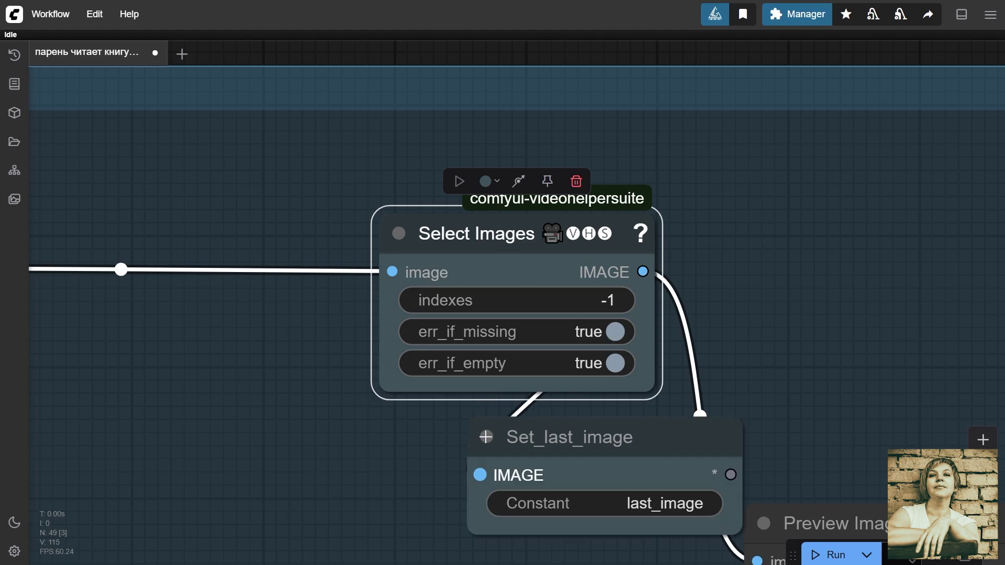
{"action": "left_click", "coordinate": [487, 438]}
{"action": "scroll", "coordinate": [770, 513], "scroll_direction": "down", "scroll_amount": 5}
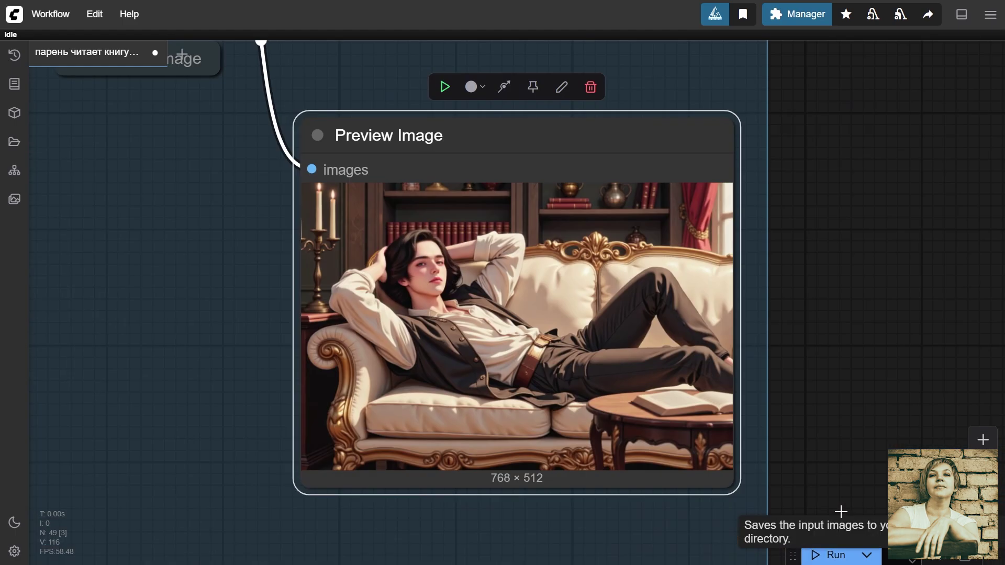
{"action": "scroll", "coordinate": [778, 512], "scroll_direction": "up", "scroll_amount": 3}
Step: Collapse the Get_last_image node in the Continuation group
{"action": "scroll", "coordinate": [765, 492], "scroll_direction": "down", "scroll_amount": 8}
{"action": "scroll", "coordinate": [476, 380], "scroll_direction": "down", "scroll_amount": 5}
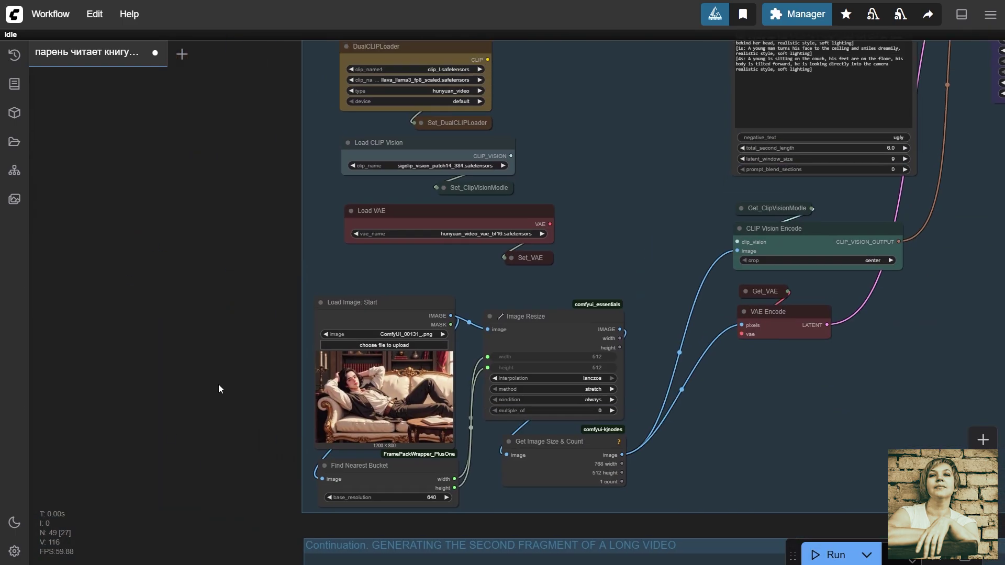
{"action": "scroll", "coordinate": [221, 222], "scroll_direction": "down", "scroll_amount": 5}
{"action": "left_click_drag", "start_coordinate": [75, 382], "coordinate": [329, 414]}
{"action": "scroll", "coordinate": [419, 323], "scroll_direction": "up", "scroll_amount": 8}
{"action": "left_click", "coordinate": [399, 264]}
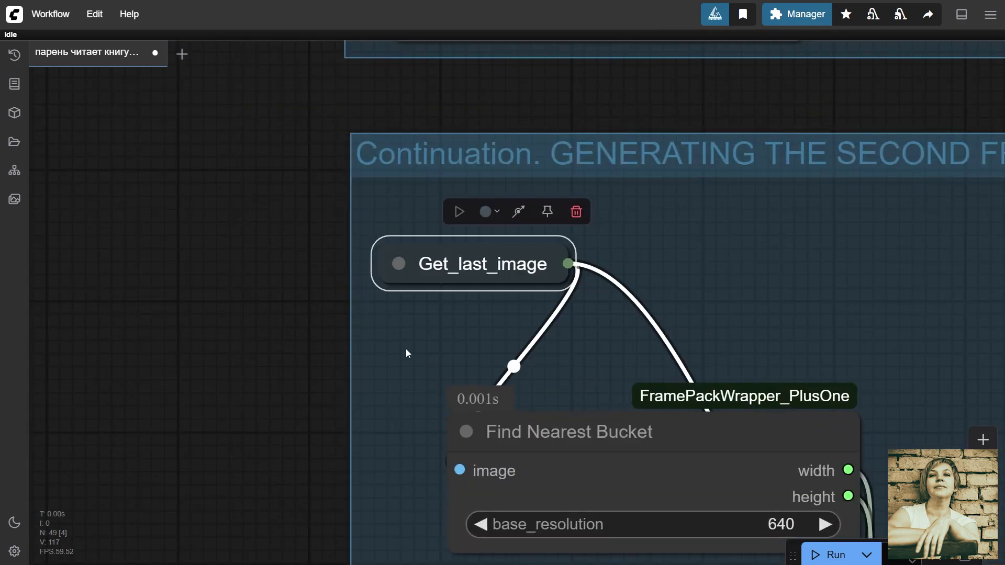
Step: Pan across the second fragment's prompt and zoom out to show both fragment groups
{"action": "scroll", "coordinate": [404, 348], "scroll_direction": "down", "scroll_amount": 5}
{"action": "scroll", "coordinate": [590, 351], "scroll_direction": "down", "scroll_amount": 3}
{"action": "left_click_drag", "start_coordinate": [590, 351], "coordinate": [211, 213]}
{"action": "scroll", "coordinate": [281, 311], "scroll_direction": "up", "scroll_amount": 10}
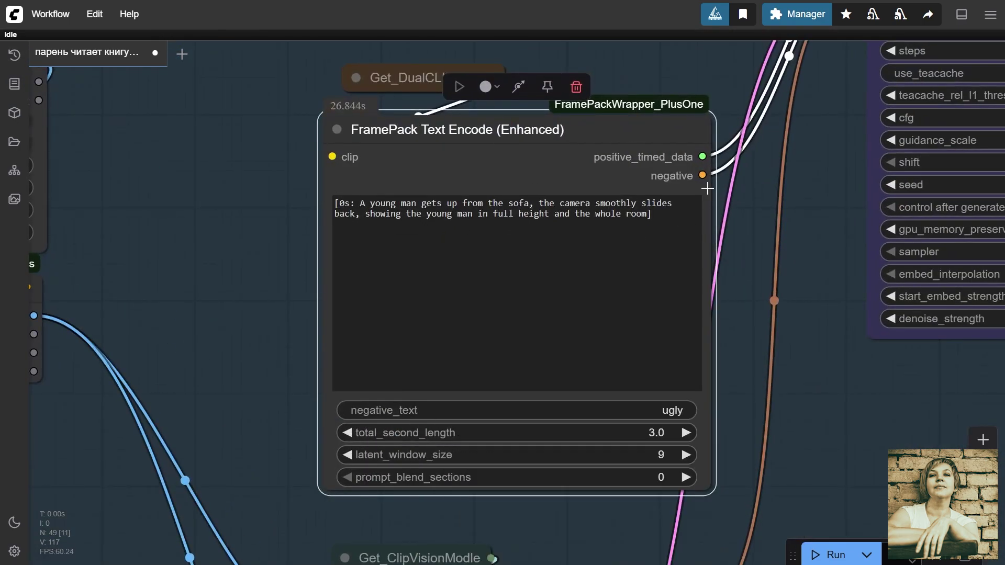
{"action": "scroll", "coordinate": [733, 356], "scroll_direction": "down", "scroll_amount": 5}
{"action": "left_click_drag", "start_coordinate": [810, 350], "coordinate": [602, 294]}
{"action": "scroll", "coordinate": [541, 332], "scroll_direction": "down", "scroll_amount": 6}
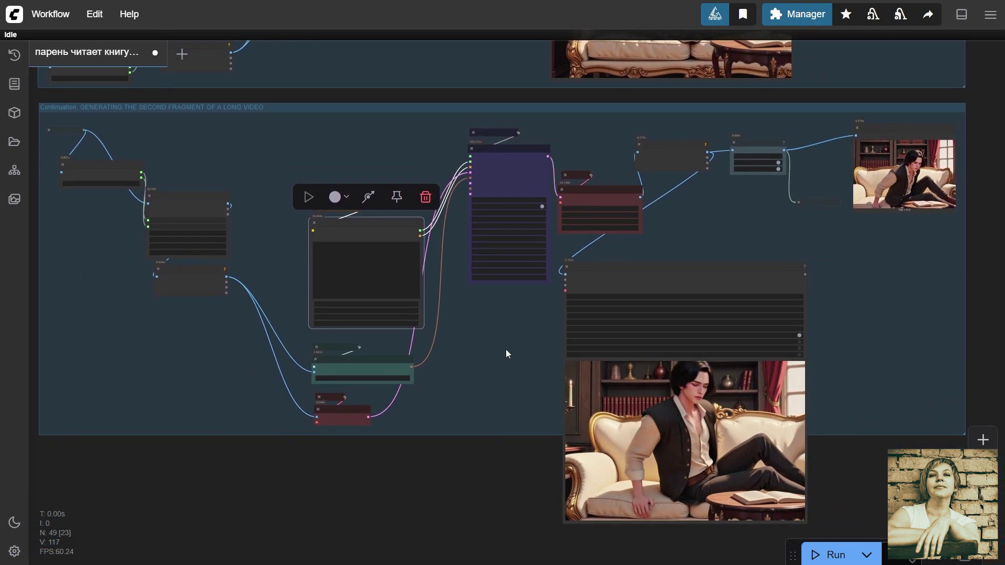
{"action": "left_click_drag", "start_coordinate": [508, 354], "coordinate": [514, 364]}
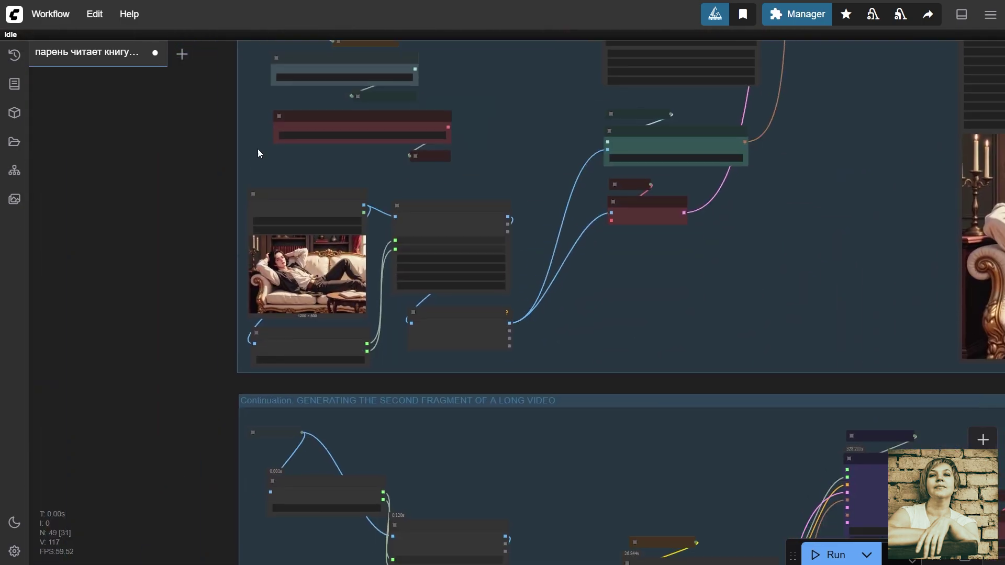
{"action": "scroll", "coordinate": [282, 324], "scroll_direction": "up", "scroll_amount": 5}
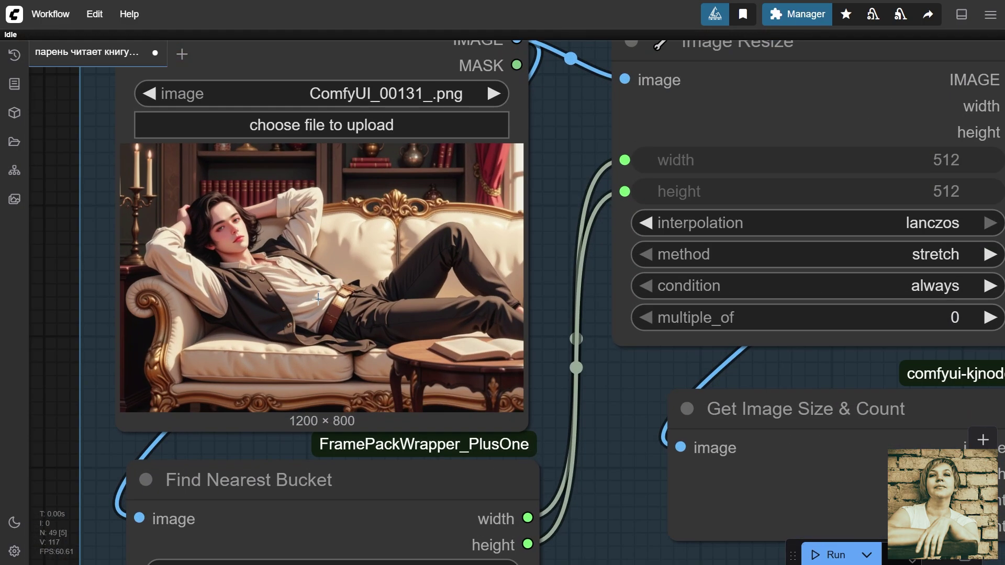
{"action": "scroll", "coordinate": [589, 358], "scroll_direction": "down", "scroll_amount": 10}
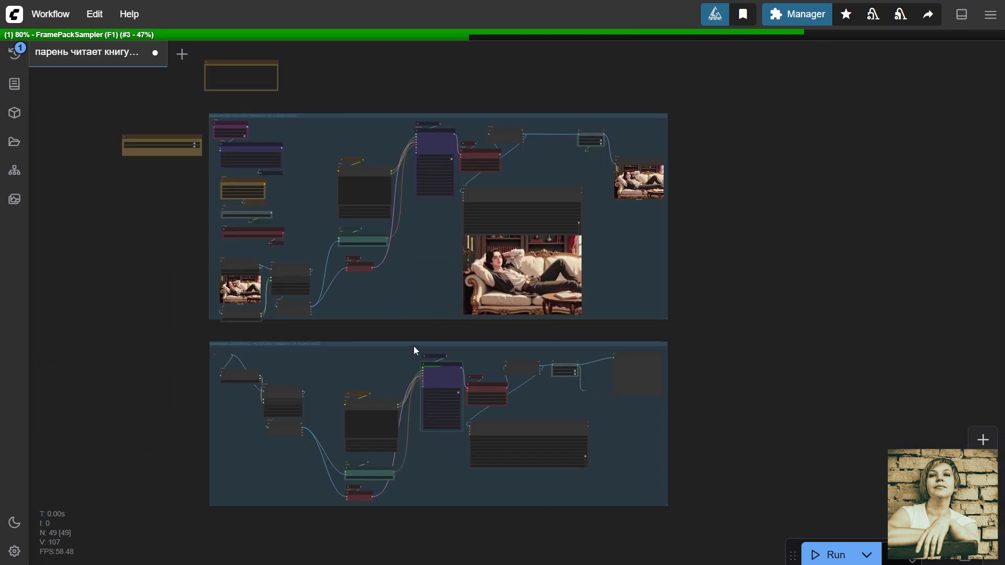
Step: Move the Continuation group further down the canvas
{"action": "left_click_drag", "start_coordinate": [413, 343], "coordinate": [417, 551]}
{"action": "left_click_drag", "start_coordinate": [427, 265], "coordinate": [397, 411]}
{"action": "scroll", "coordinate": [412, 399], "scroll_direction": "up", "scroll_amount": 8}
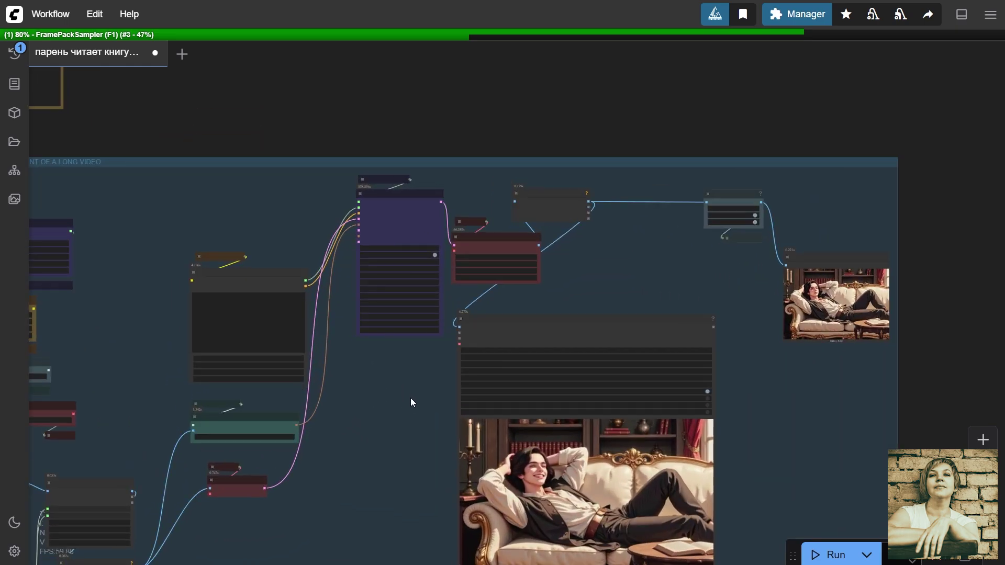
{"action": "scroll", "coordinate": [410, 403], "scroll_direction": "up", "scroll_amount": 4}
Step: Place copies of the Load Image, Resize and Encode nodes below the first group
{"action": "left_click_drag", "start_coordinate": [313, 228], "coordinate": [384, 453]}
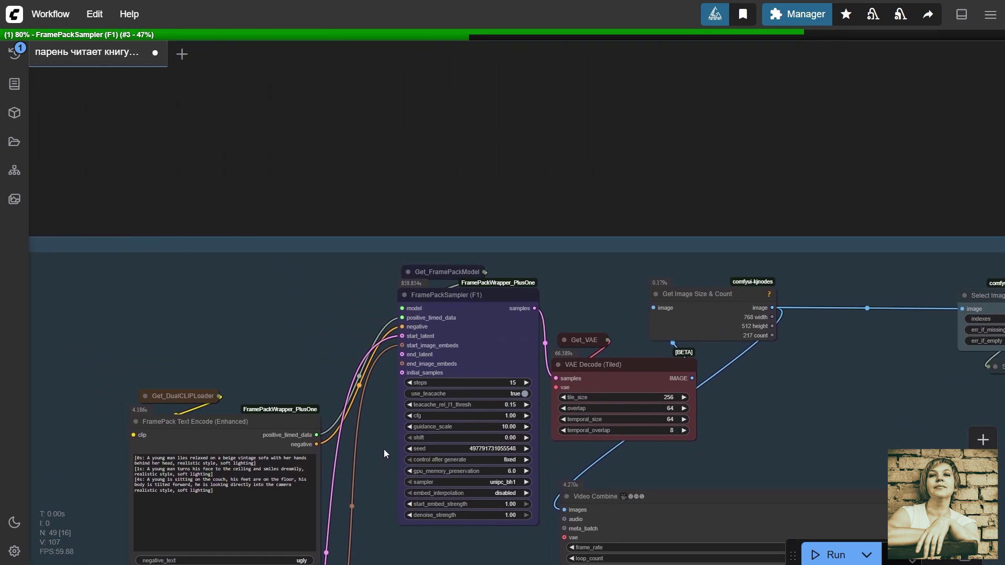
{"action": "scroll", "coordinate": [383, 442], "scroll_direction": "up", "scroll_amount": 6}
{"action": "left_click_drag", "start_coordinate": [397, 375], "coordinate": [399, 539]}
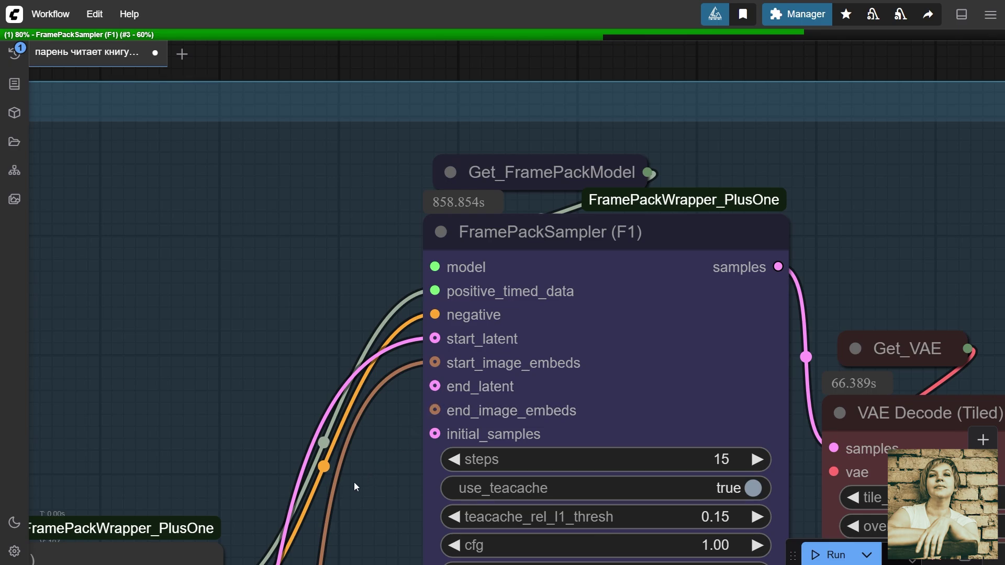
{"action": "scroll", "coordinate": [354, 482], "scroll_direction": "down", "scroll_amount": 6}
{"action": "scroll", "coordinate": [365, 475], "scroll_direction": "down", "scroll_amount": 3}
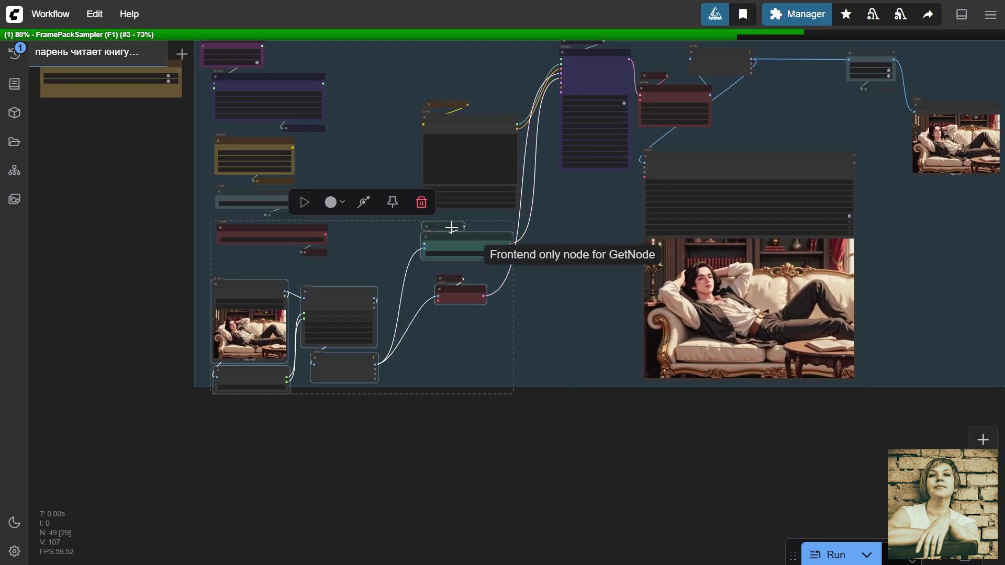
{"action": "left_click_drag", "start_coordinate": [449, 234], "coordinate": [477, 432]}
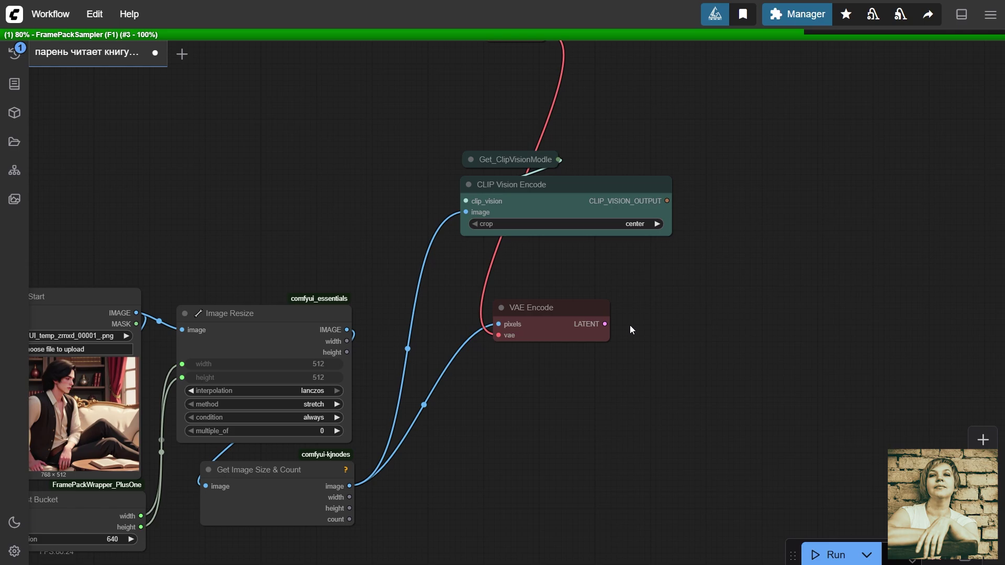
Step: Pan and zoom out to show the whole first group and its generated sofa frame
{"action": "left_click_drag", "start_coordinate": [630, 325], "coordinate": [450, 412]}
{"action": "scroll", "coordinate": [449, 412], "scroll_direction": "down", "scroll_amount": 5}
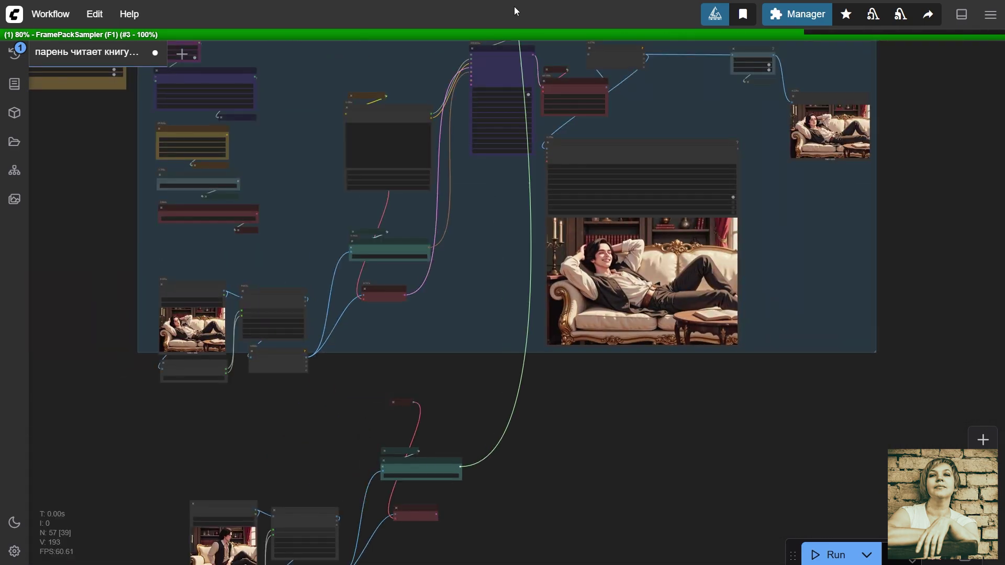